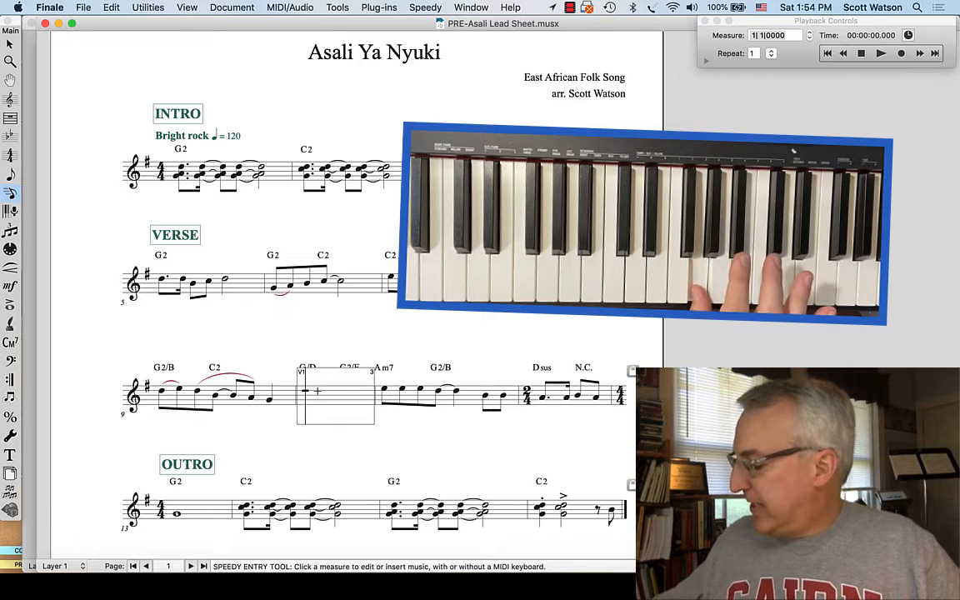
Enter a quarter-note triplet G, A, B and a half-note C in measure 10 with Speedy Entry.
{"action": "key", "text": "5"}
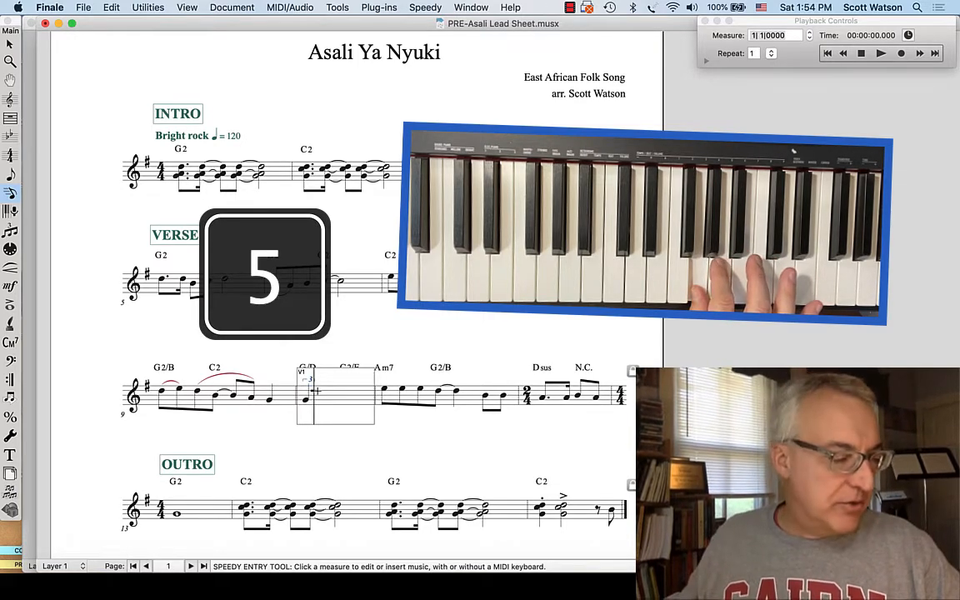
{"action": "key", "text": "5"}
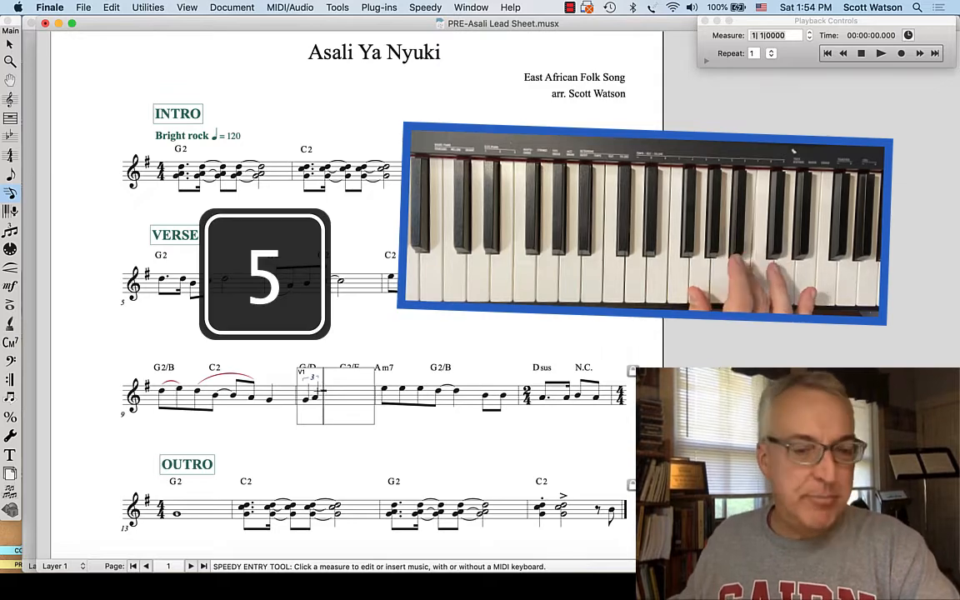
{"action": "key", "text": "5"}
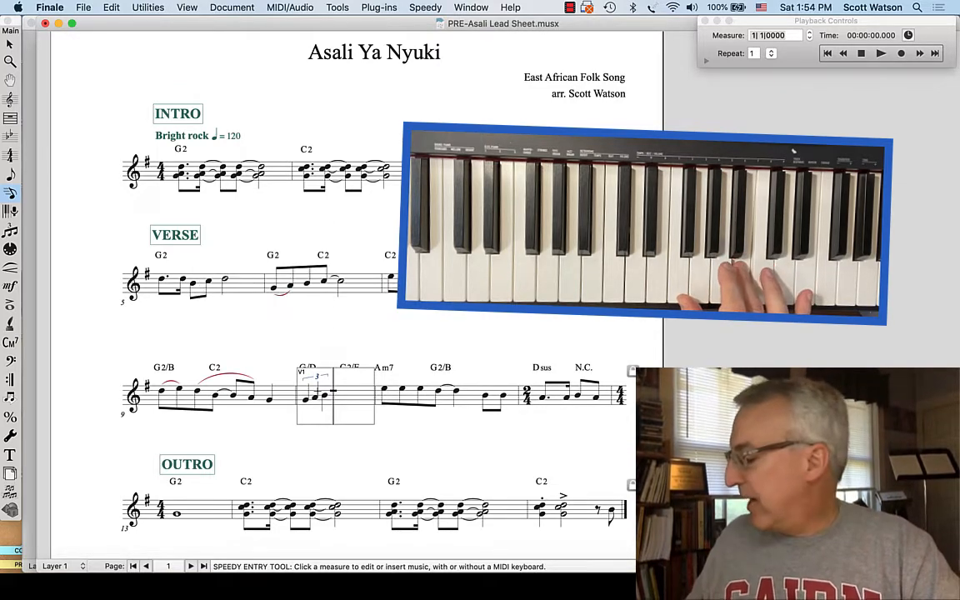
{"action": "key", "text": "6"}
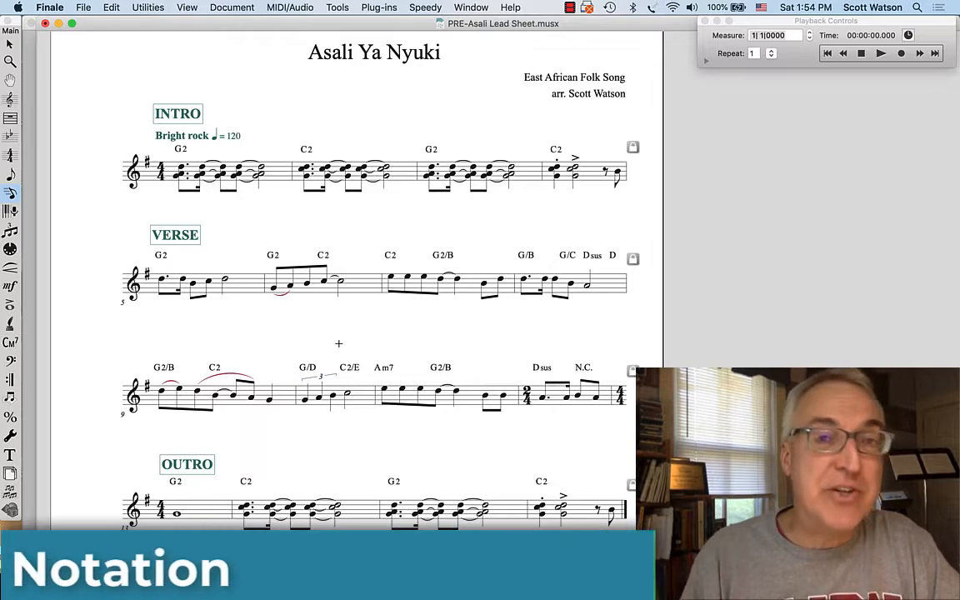
Apply the Rhythmic Notation staff style to the INTRO, from measure 1 through the accented chord in measure 4.
{"action": "left_click", "coordinate": [10, 100]}
{"action": "left_click_drag", "start_coordinate": [189, 186], "coordinate": [596, 189]}
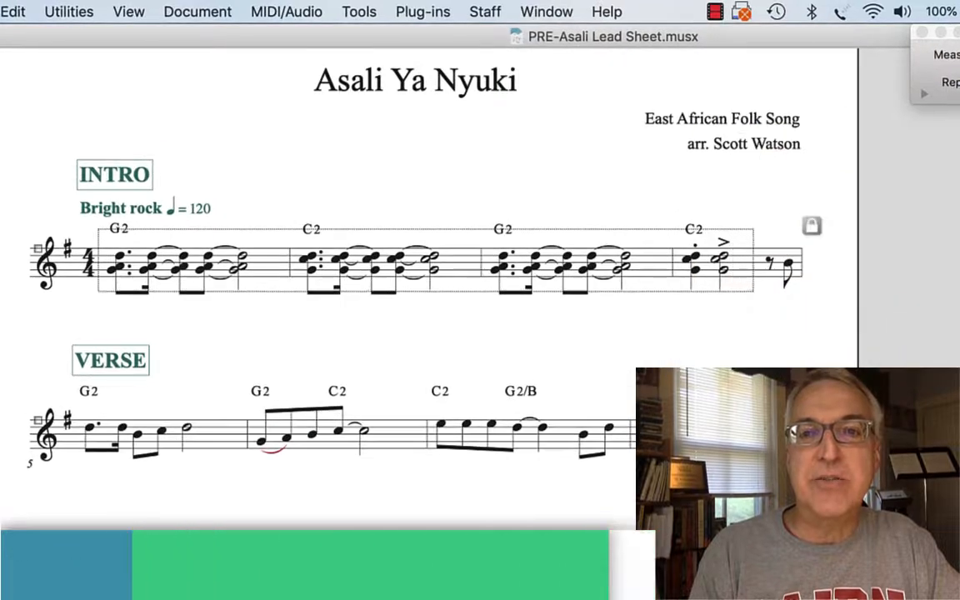
{"action": "left_click_drag", "start_coordinate": [754, 291], "coordinate": [765, 297]}
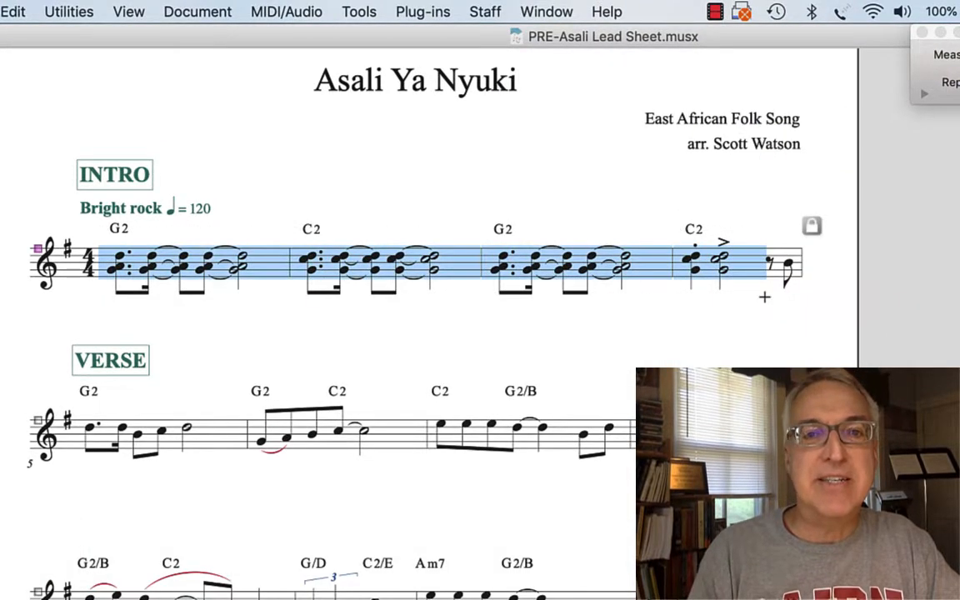
{"action": "left_click", "coordinate": [498, 10]}
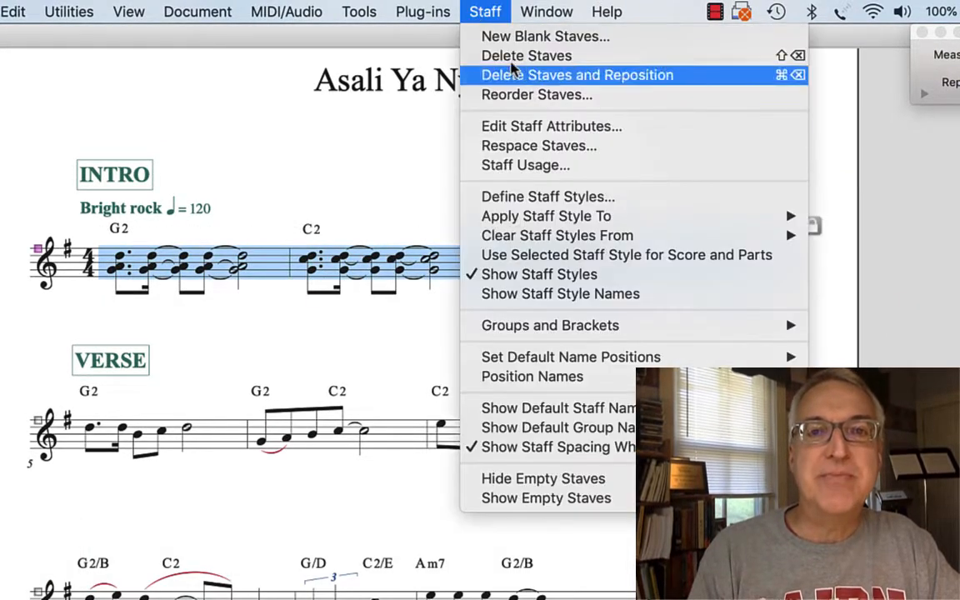
{"action": "mouse_move", "coordinate": [550, 220]}
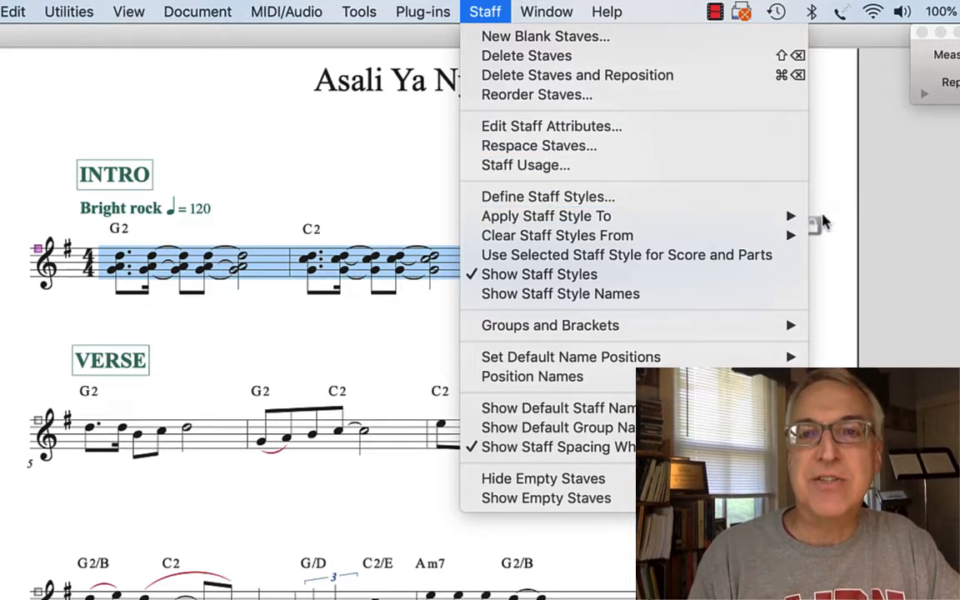
{"action": "left_click", "coordinate": [850, 216]}
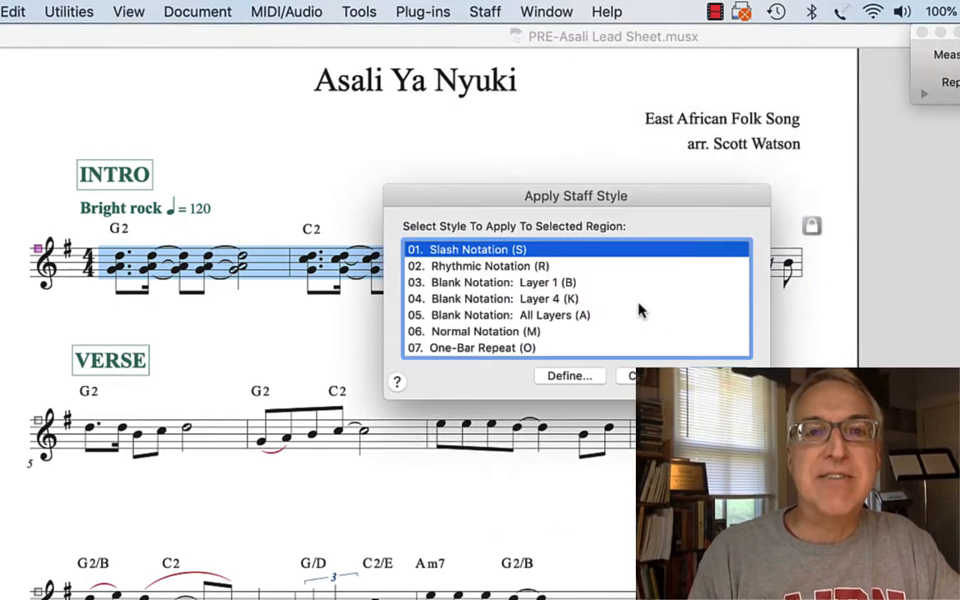
{"action": "left_click", "coordinate": [508, 268]}
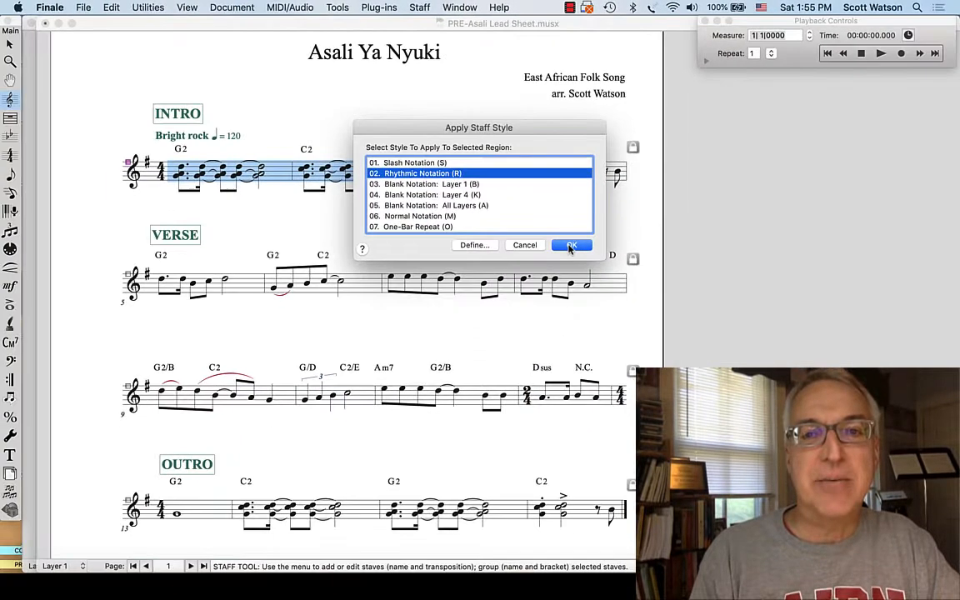
{"action": "left_click", "coordinate": [571, 245]}
Apply the Rhythmic Notation staff style to the OUTRO chords in measures 14 to 16.
{"action": "scroll", "coordinate": [682, 237], "scroll_direction": "down", "scroll_amount": 10}
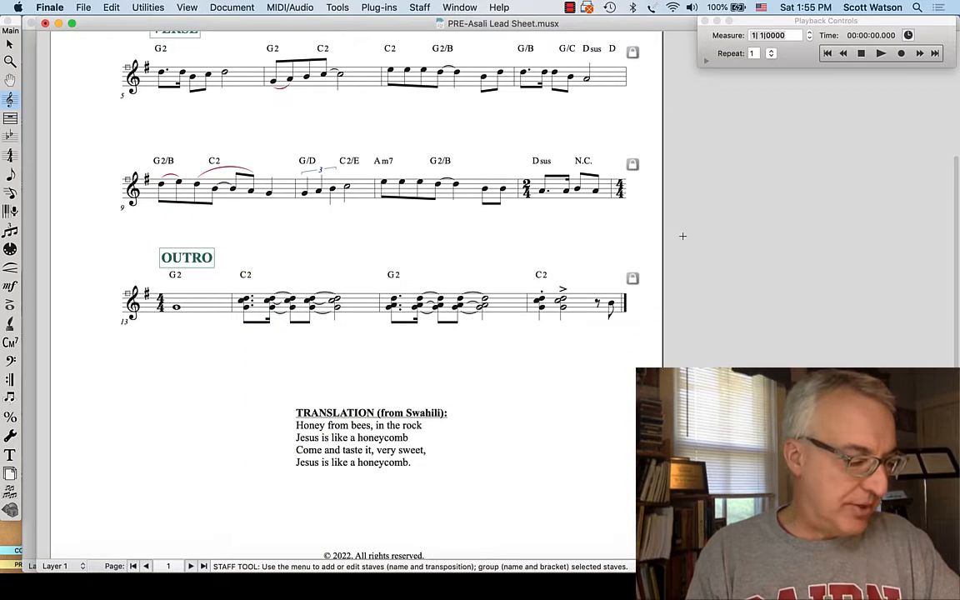
{"action": "left_click_drag", "start_coordinate": [242, 266], "coordinate": [553, 291]}
{"action": "left_click_drag", "start_coordinate": [614, 332], "coordinate": [622, 332]}
{"action": "key", "text": "r"}
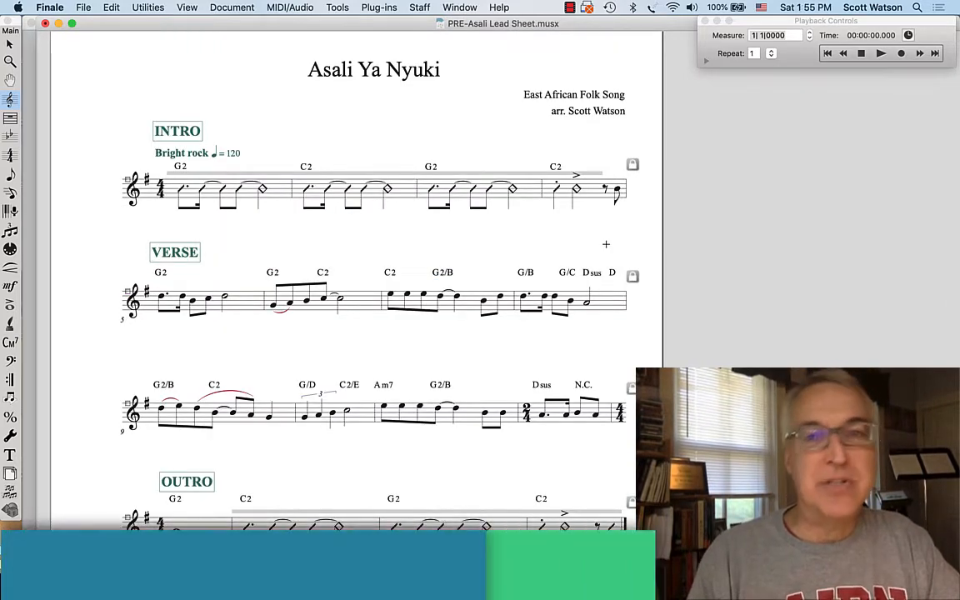
Add a forward repeat bar at the first measure of the VERSE.
{"action": "left_click", "coordinate": [8, 381]}
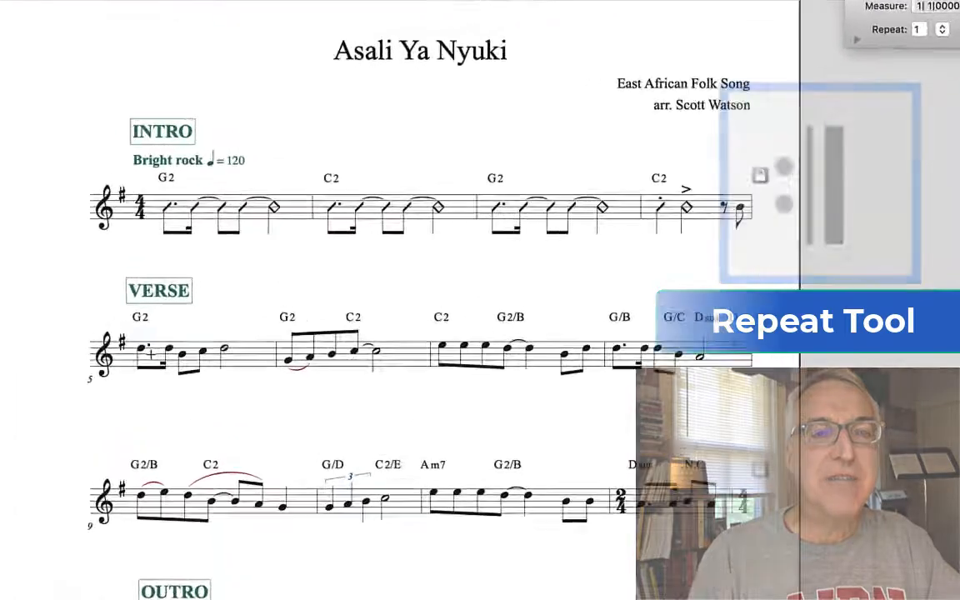
{"action": "left_click", "coordinate": [168, 300]}
{"action": "double_click", "coordinate": [113, 465]}
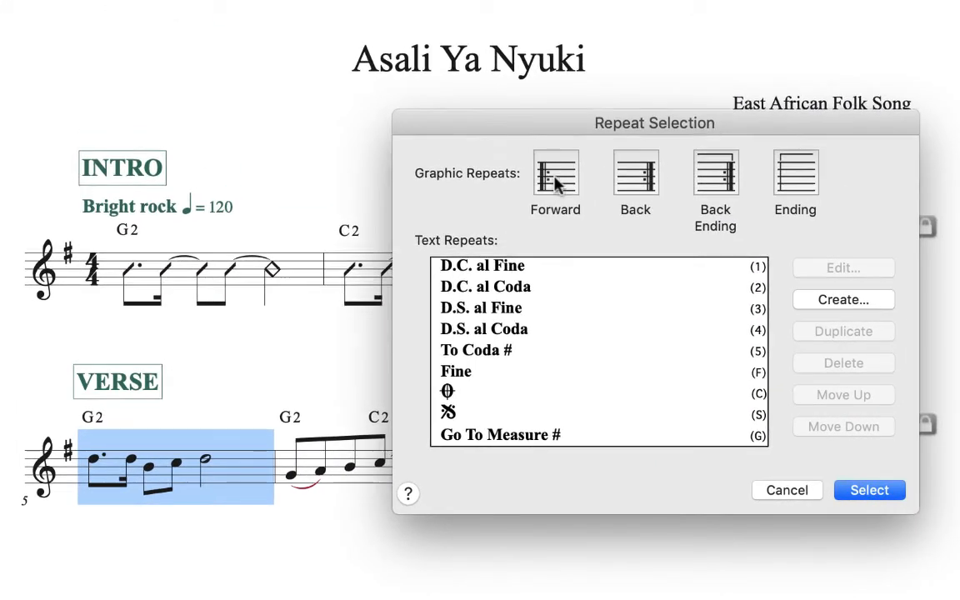
{"action": "left_click", "coordinate": [882, 492]}
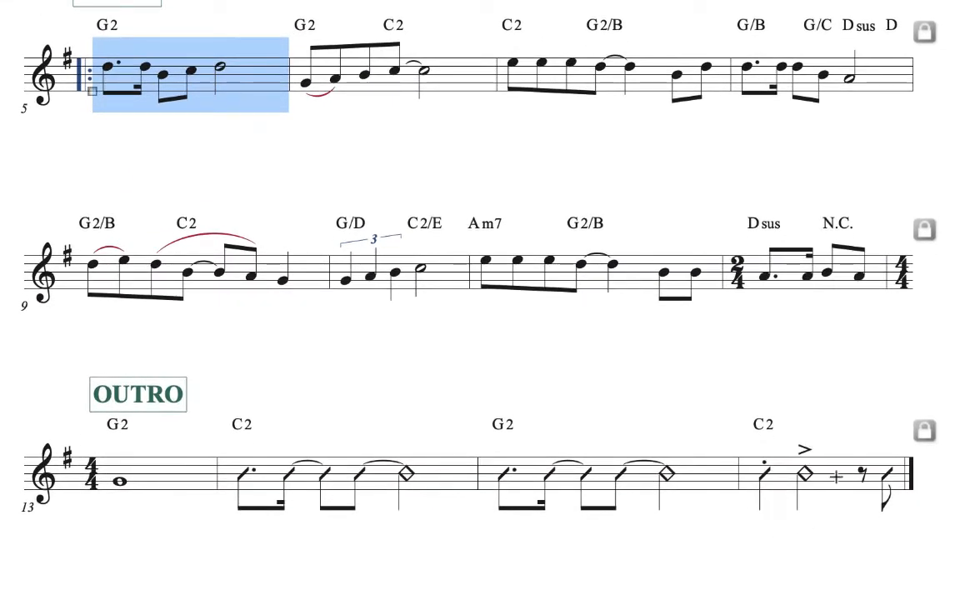
Add a backward repeat bar to the final OUTRO measure, playing the section 2 times back to the nearest forward repeat.
{"action": "double_click", "coordinate": [836, 477]}
{"action": "left_click", "coordinate": [633, 182]}
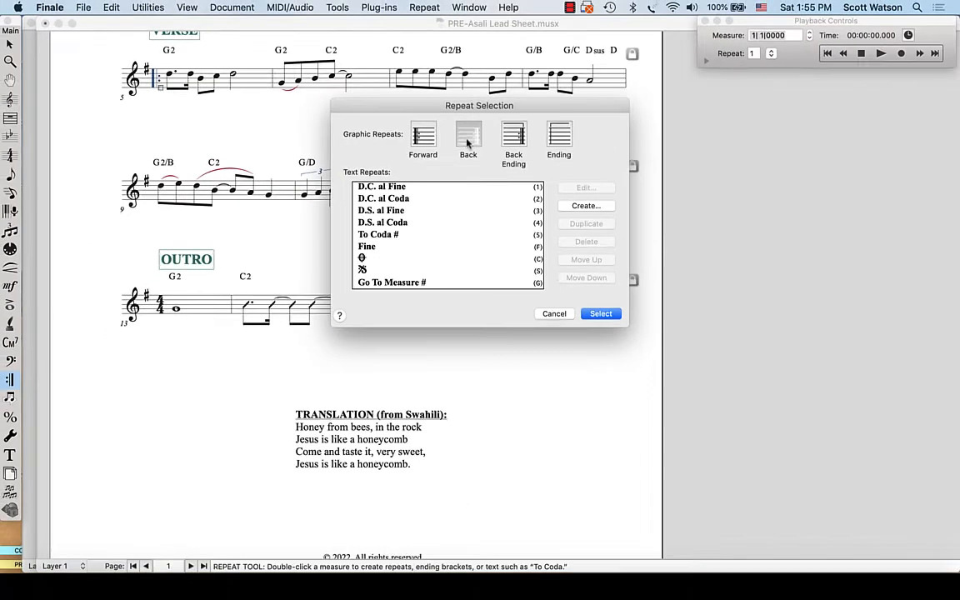
{"action": "key", "text": "Return"}
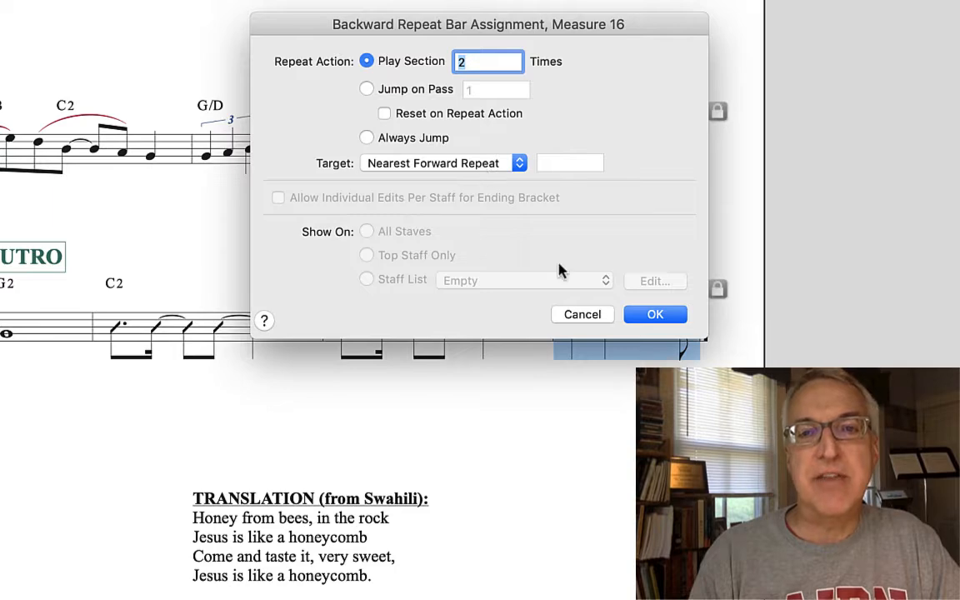
{"action": "left_click", "coordinate": [654, 316]}
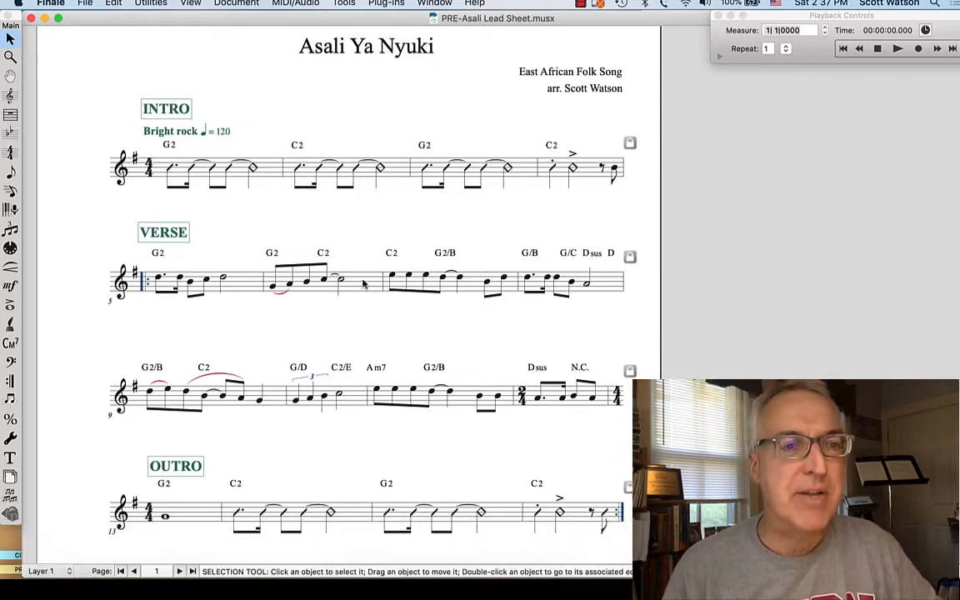
Lower the lyric baseline for the whole piece slightly so the lyrics clear the notes.
{"action": "left_click", "coordinate": [10, 324]}
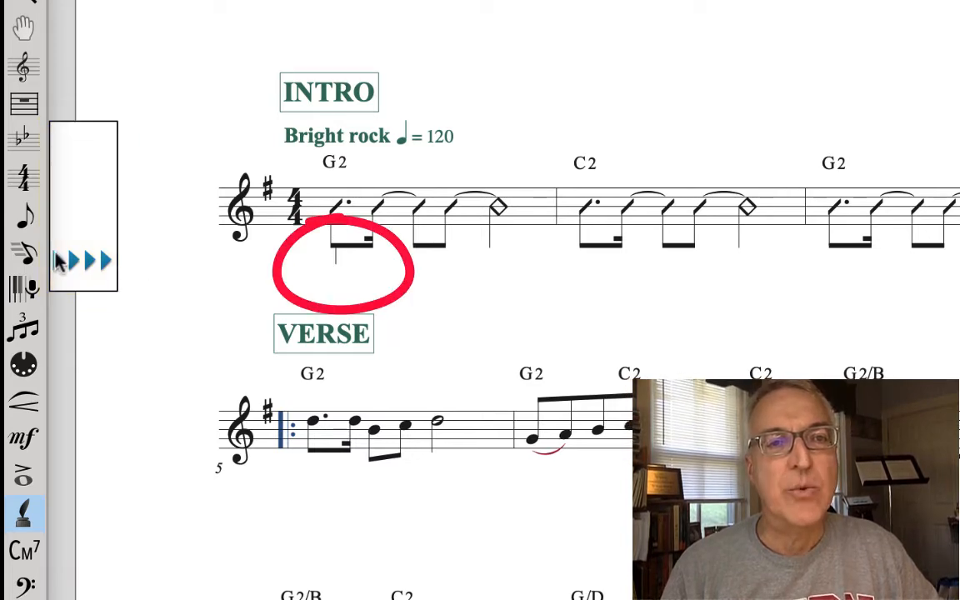
{"action": "left_click", "coordinate": [55, 262]}
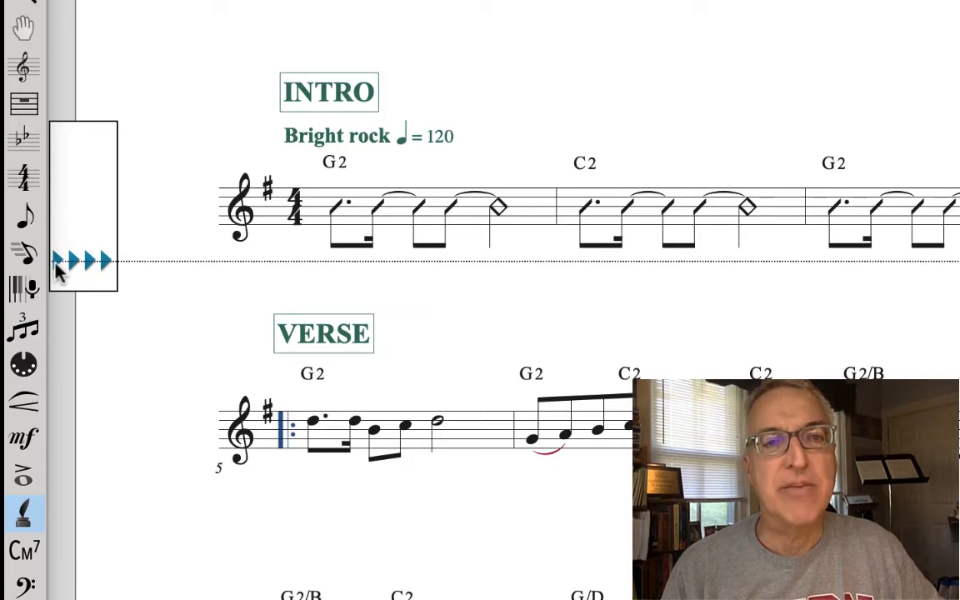
{"action": "left_click_drag", "start_coordinate": [59, 271], "coordinate": [58, 283]}
{"action": "left_click", "coordinate": [335, 205]}
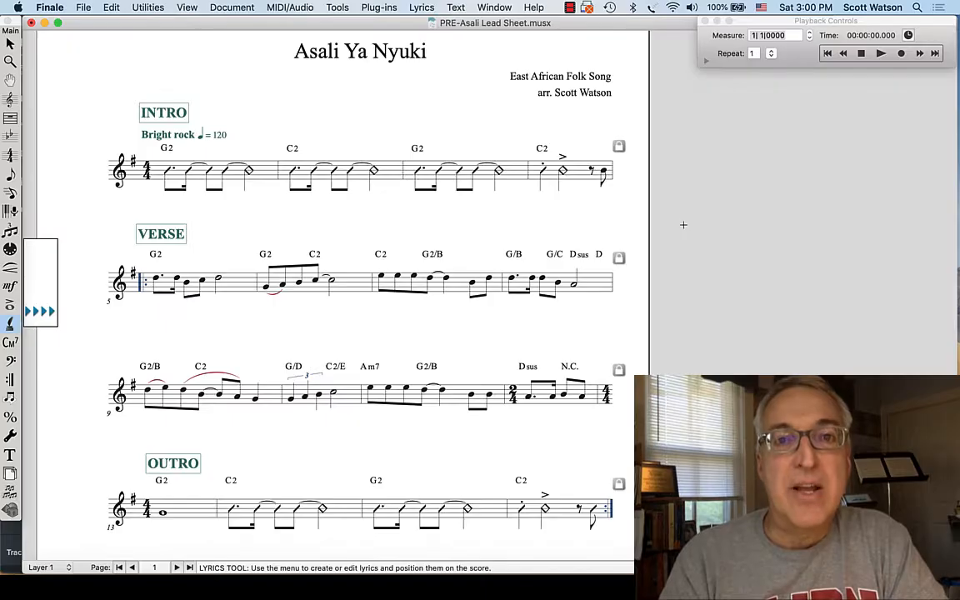
With Type Into Score, enter the lyrics "A-sa-li ya nyu-ki," one syllable per note, starting on the last eighth note of the INTRO.
{"action": "left_click", "coordinate": [422, 8]}
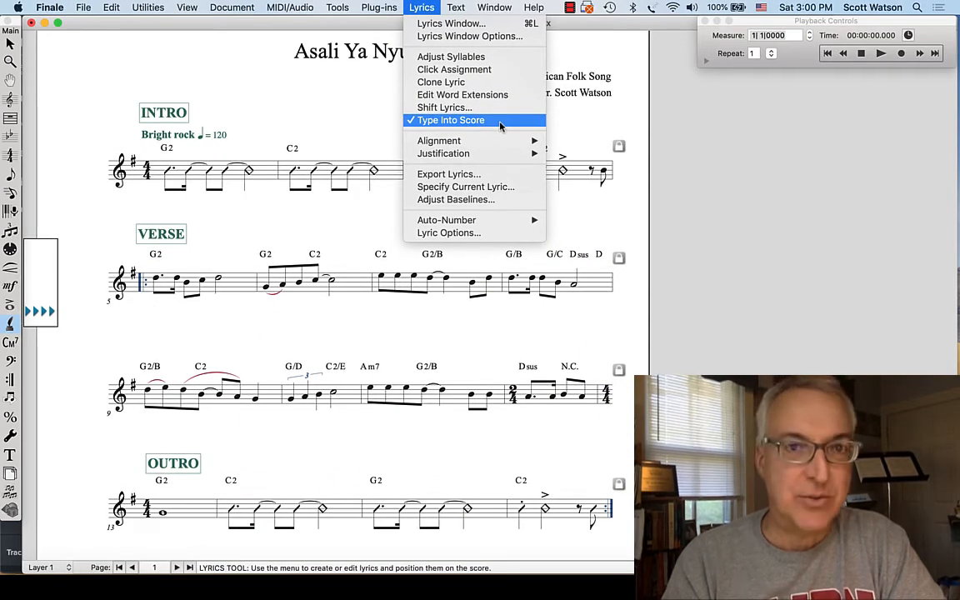
{"action": "left_click", "coordinate": [500, 124]}
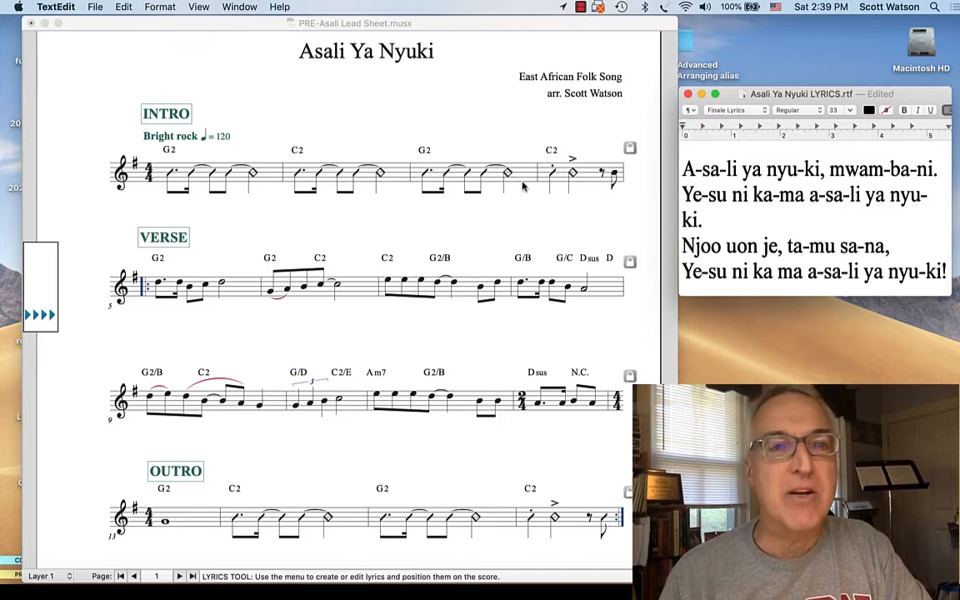
{"action": "left_click", "coordinate": [500, 190]}
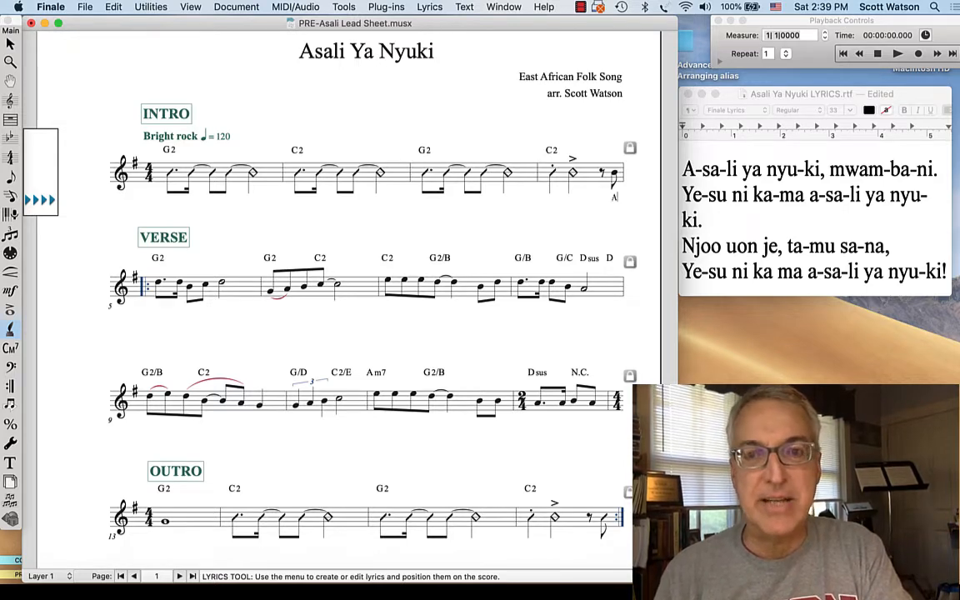
{"action": "type", "text": "- sa"}
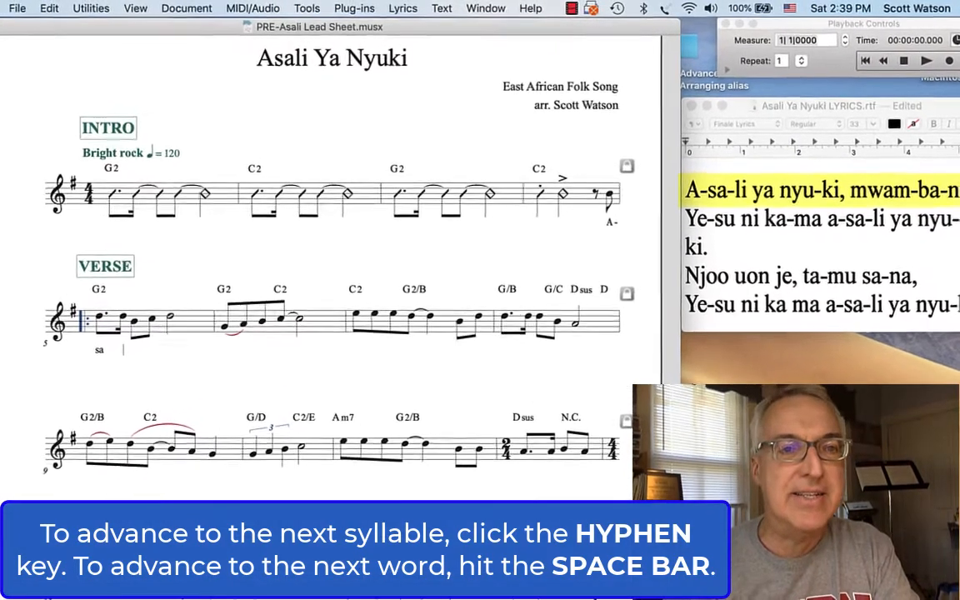
{"action": "type", "text": "li"}
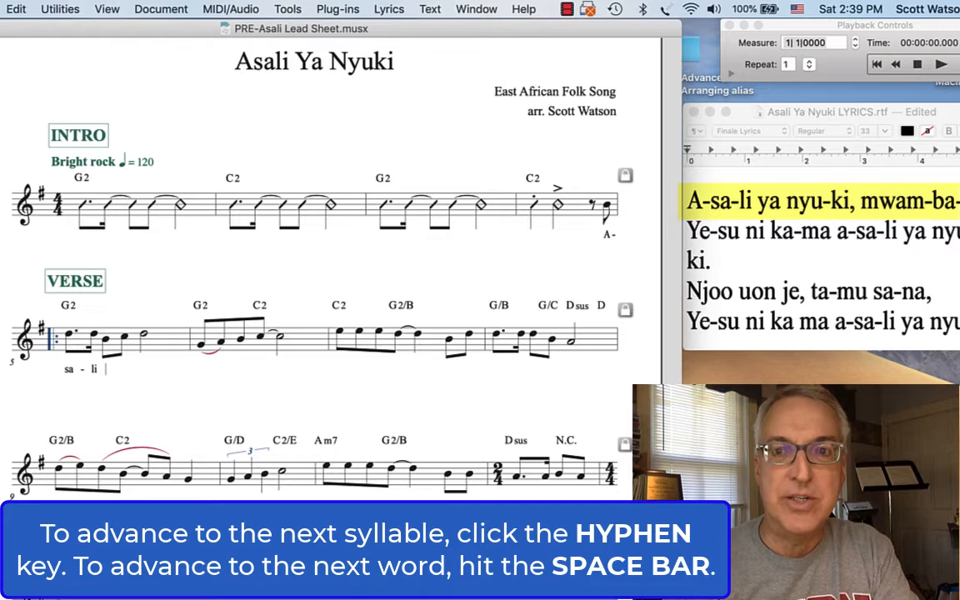
{"action": "type", "text": " ya"}
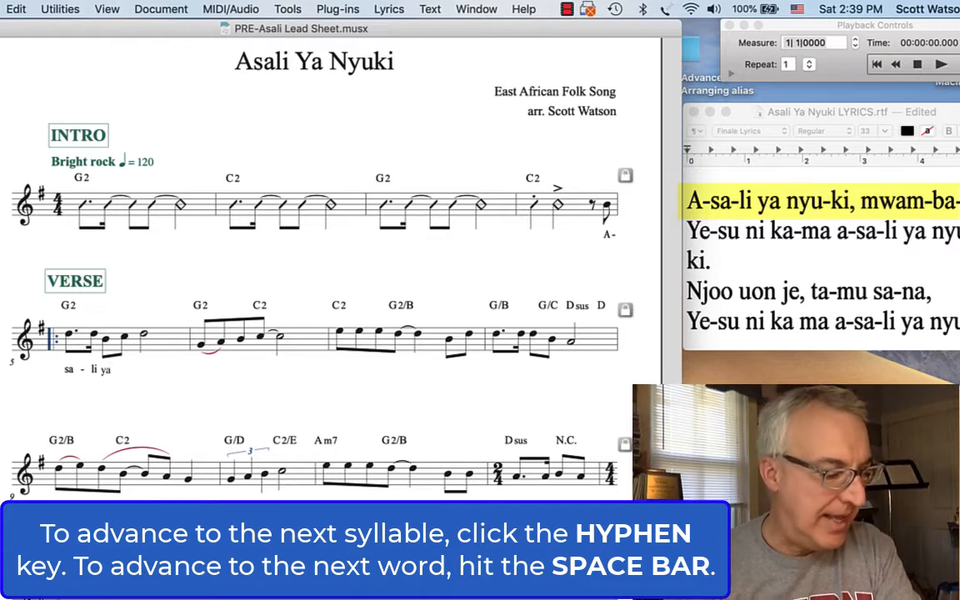
{"action": "key", "text": "space"}
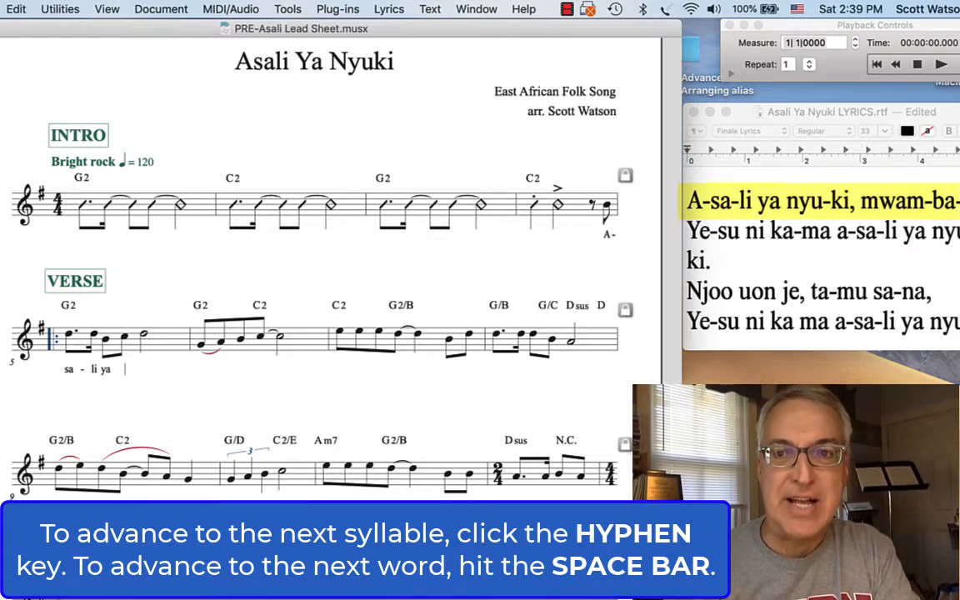
{"action": "type", "text": "nyu "}
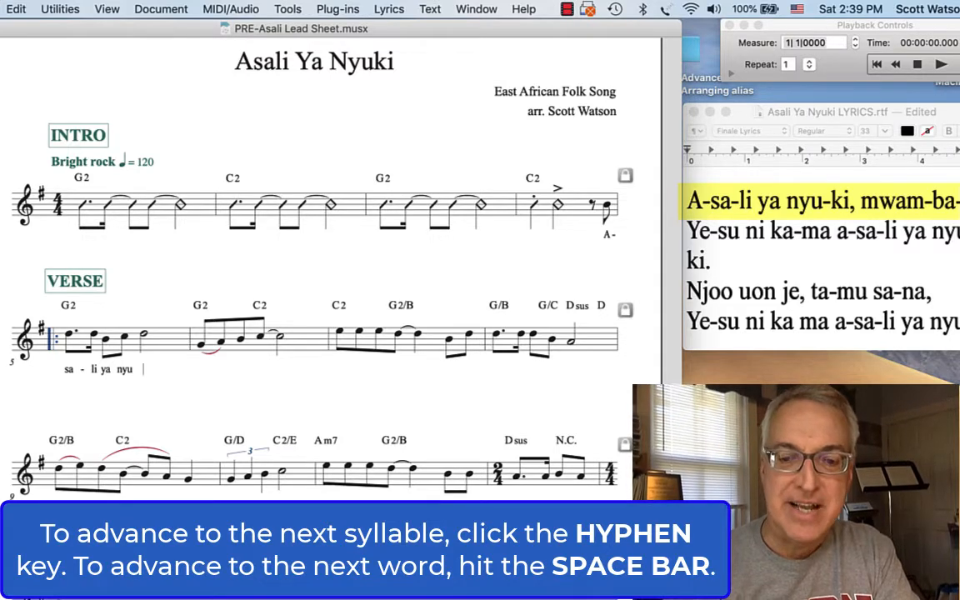
{"action": "type", "text": "- ki,"}
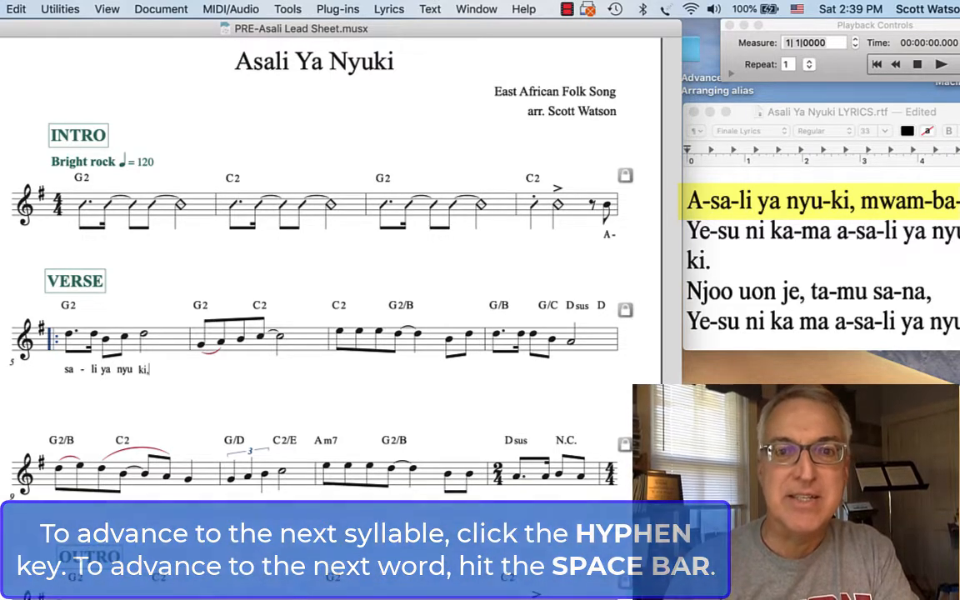
Continue the lyrics with "mwam-ba-ni." under the second VERSE measure and advance to the following measure's first note.
{"action": "key", "text": "space"}
{"action": "type", "text": "m"}
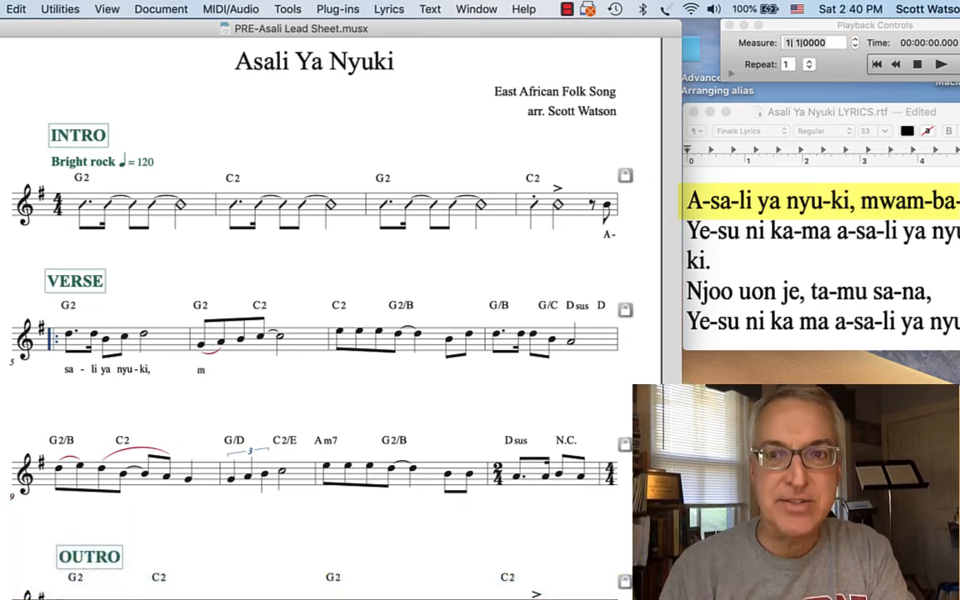
{"action": "type", "text": "wam"}
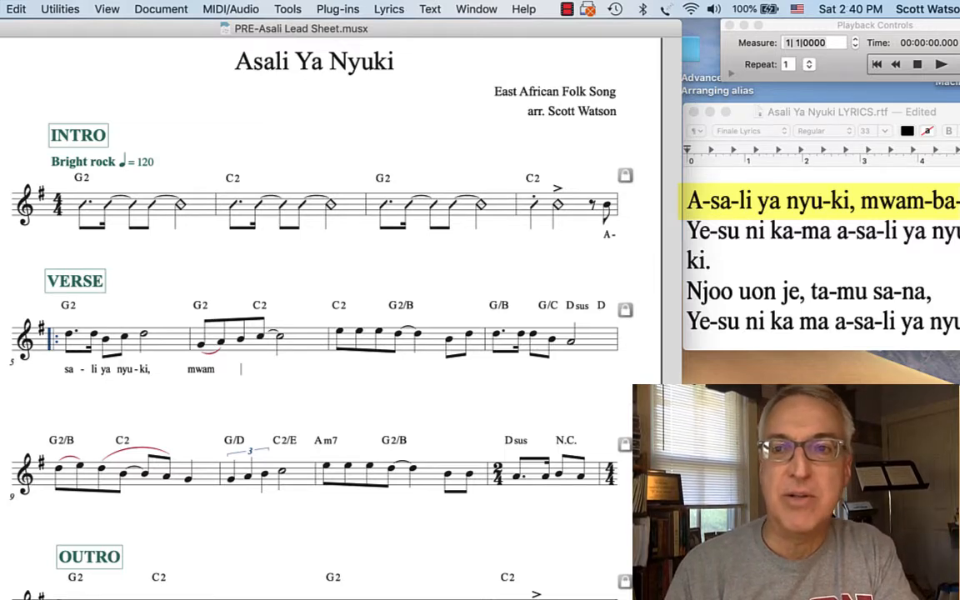
{"action": "type", "text": "-ba"}
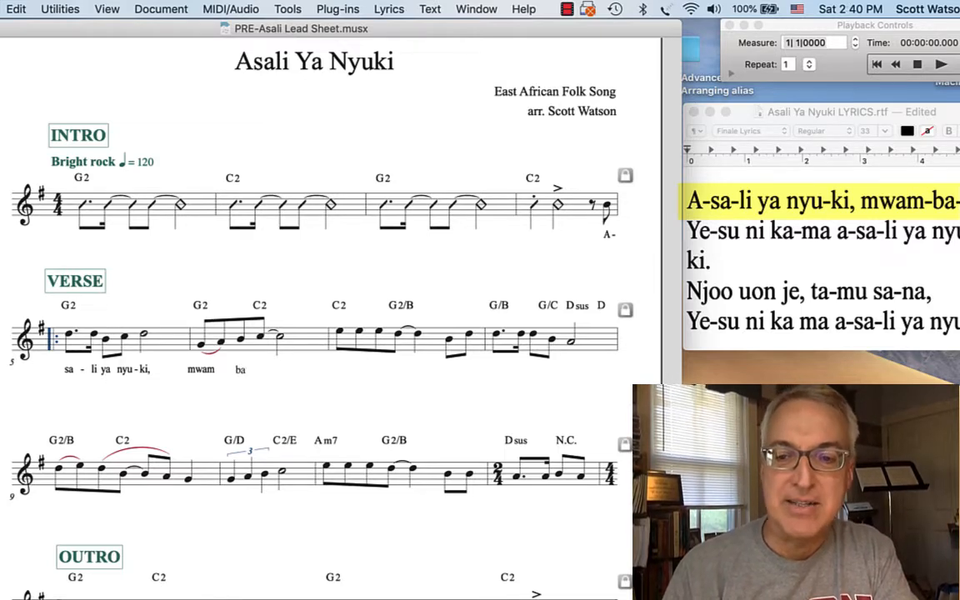
{"action": "key", "text": "space"}
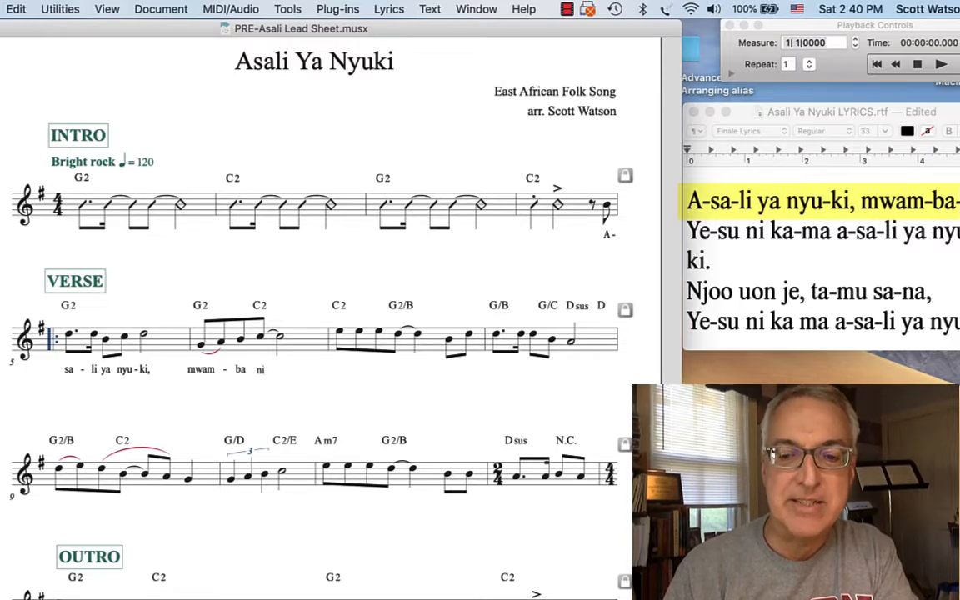
{"action": "type", "text": "ni."}
{"action": "key", "text": "space"}
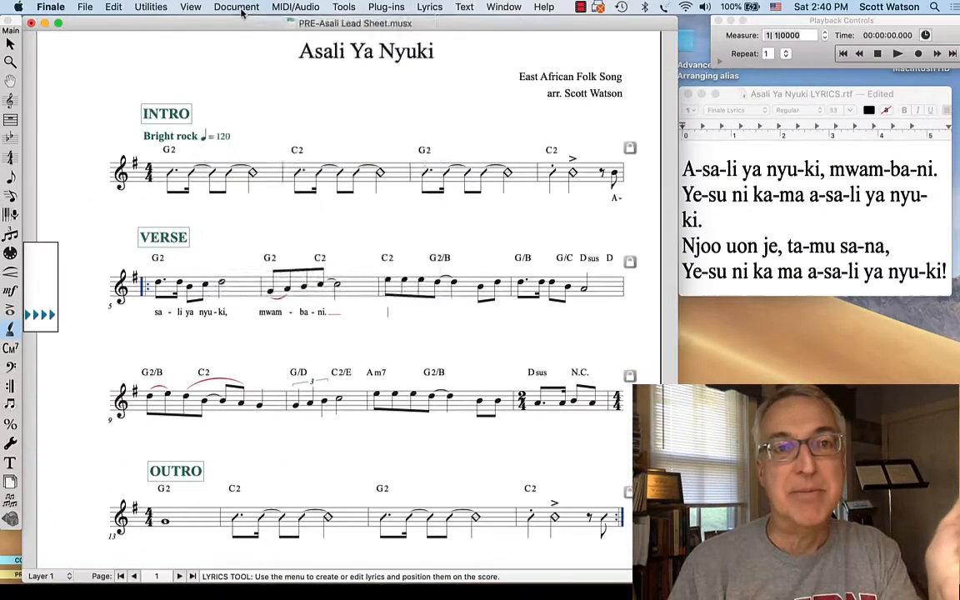
Turn off Use Smart Word Extensions in the document's lyric options and apply the change.
{"action": "left_click", "coordinate": [236, 8]}
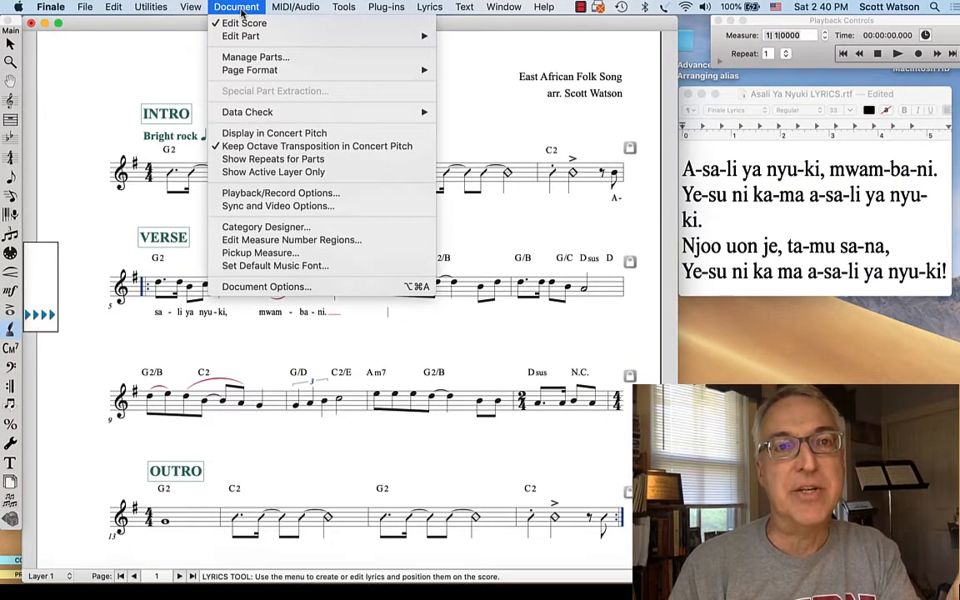
{"action": "left_click", "coordinate": [265, 287]}
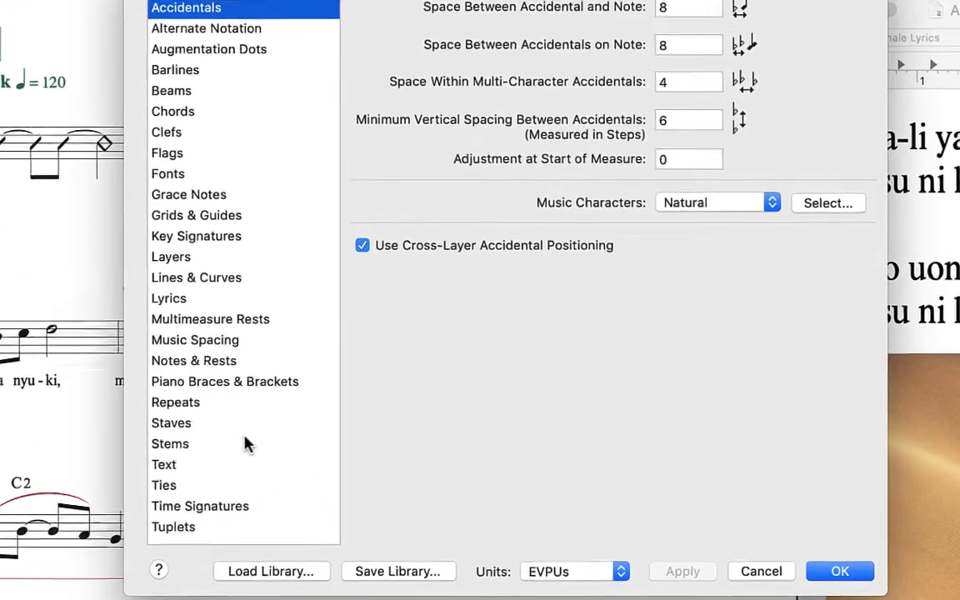
{"action": "left_click", "coordinate": [173, 299]}
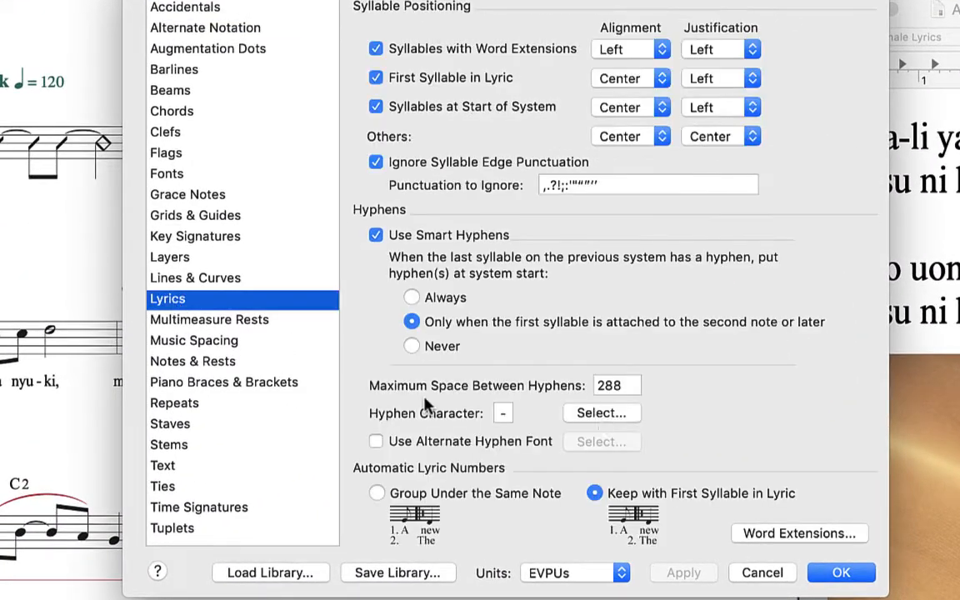
{"action": "left_click", "coordinate": [793, 534]}
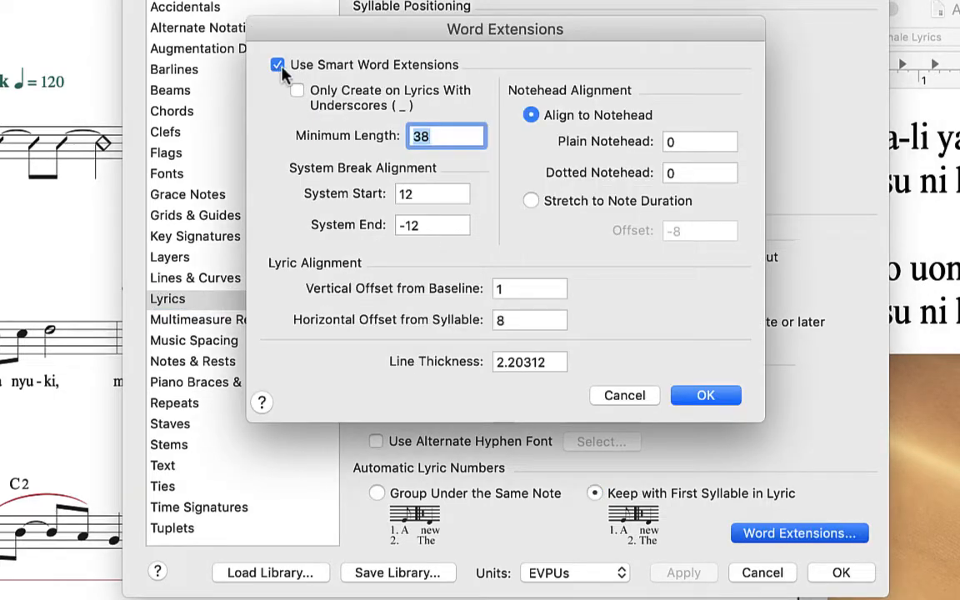
{"action": "left_click", "coordinate": [276, 67]}
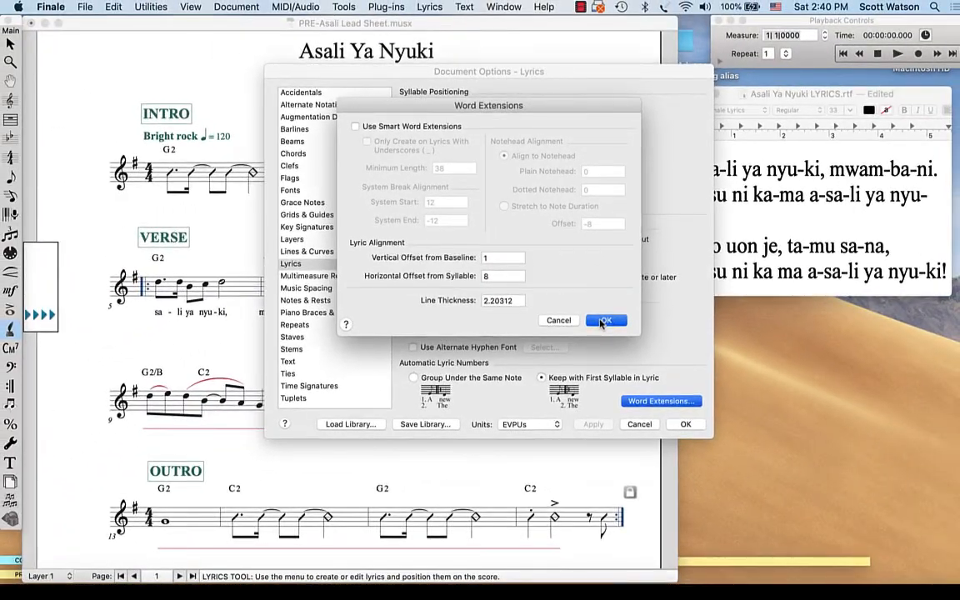
{"action": "left_click", "coordinate": [692, 385]}
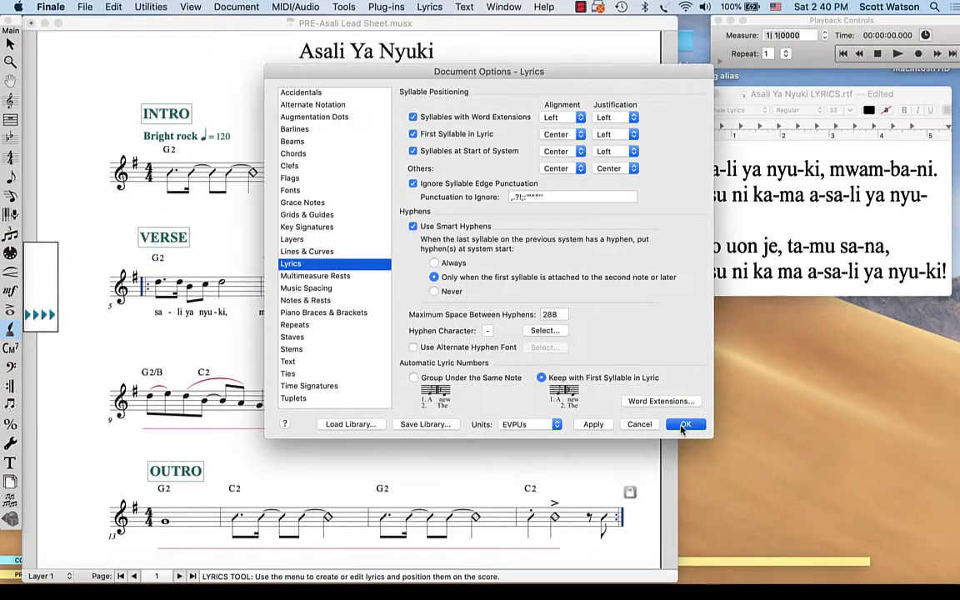
{"action": "left_click", "coordinate": [683, 424]}
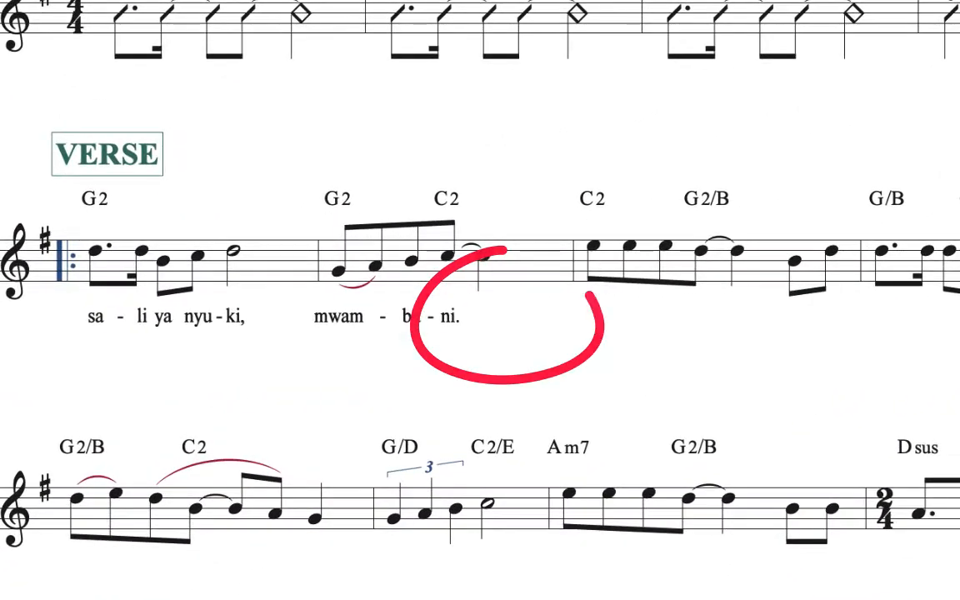
Manually draw a word extension from "ni." in the second VERSE measure to just past its tied half note.
{"action": "left_click", "coordinate": [429, 7]}
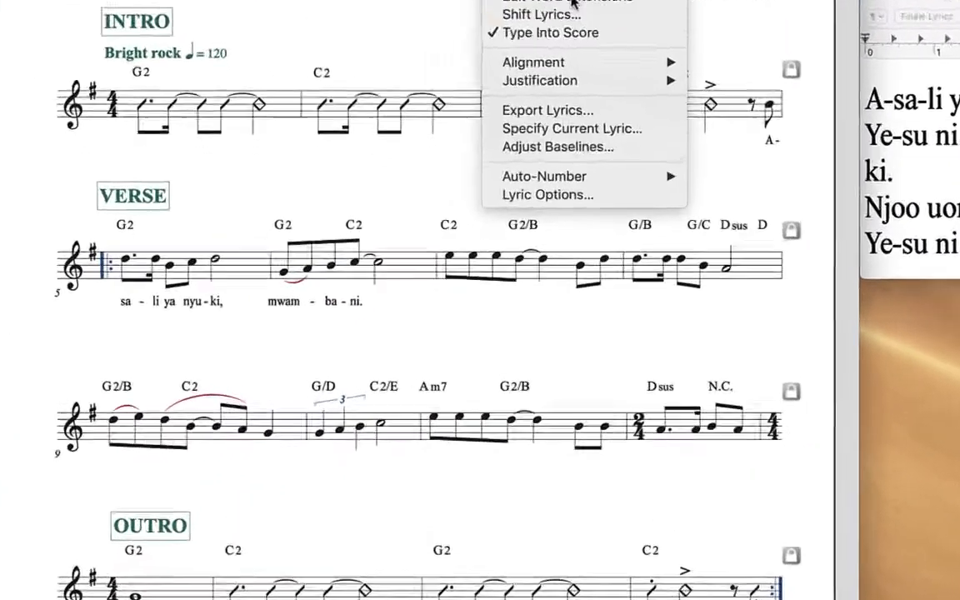
{"action": "left_click", "coordinate": [475, 96]}
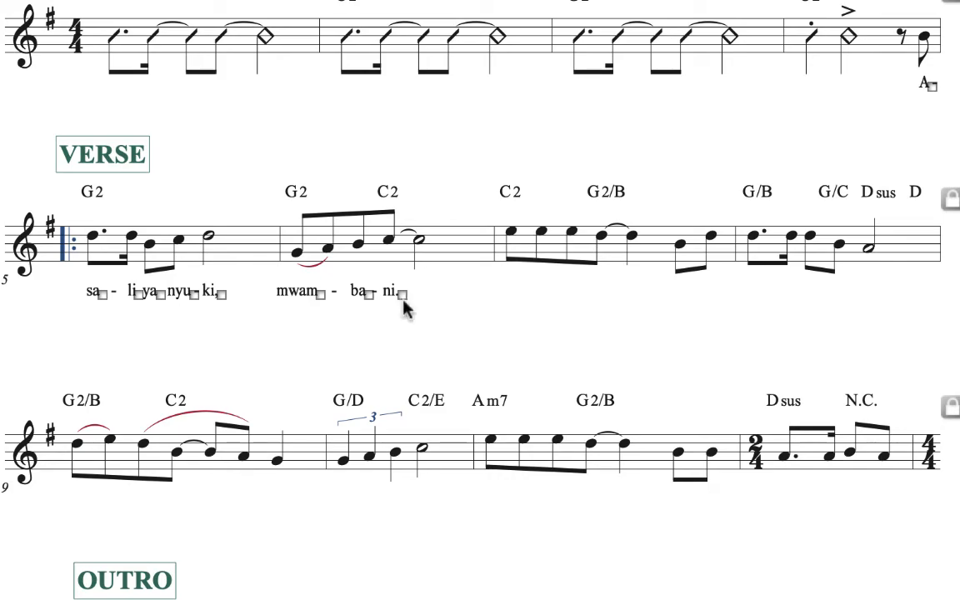
{"action": "left_click_drag", "start_coordinate": [402, 295], "coordinate": [473, 295]}
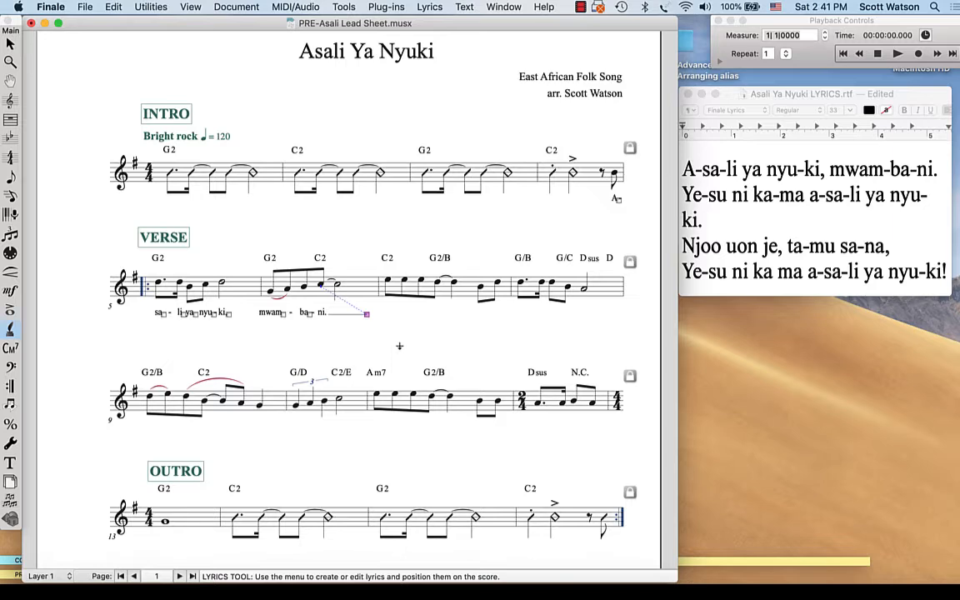
With Type Into Score, enter "Ye-su ni ka-ma a-sa-li ya nyu-ki." under the third and fourth VERSE measures, skipping the tied note.
{"action": "left_click", "coordinate": [429, 7]}
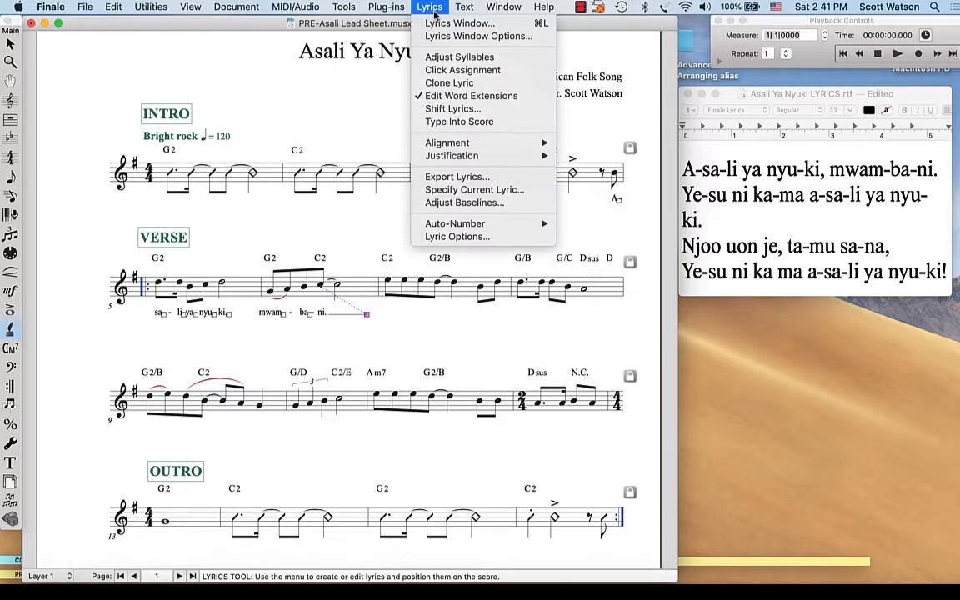
{"action": "left_click", "coordinate": [458, 124]}
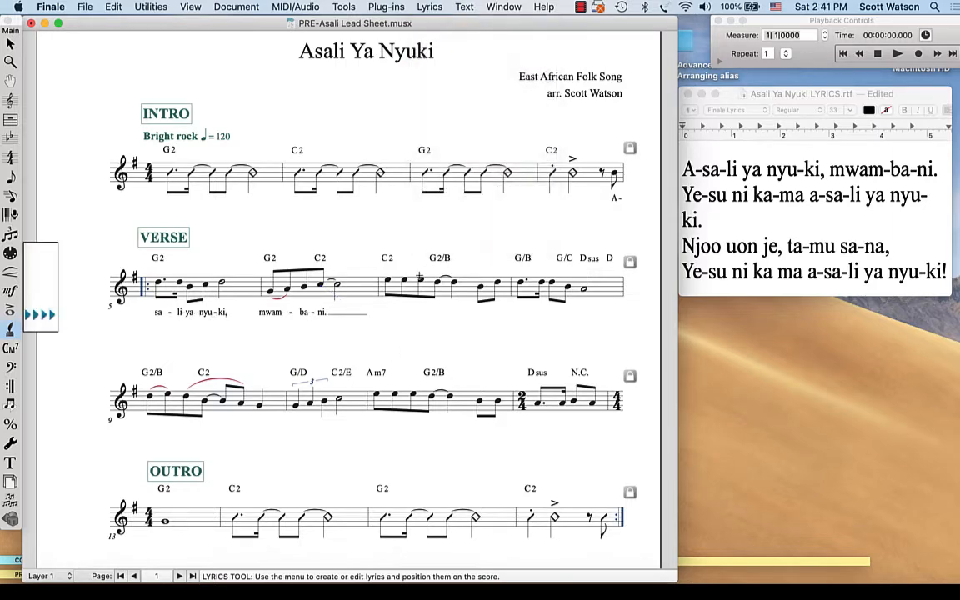
{"action": "left_click", "coordinate": [388, 282]}
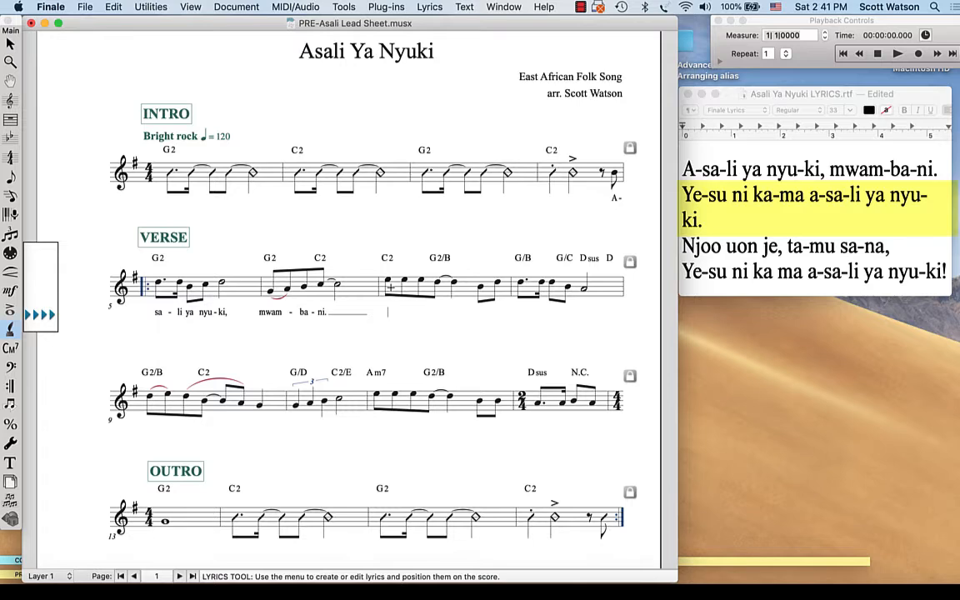
{"action": "type", "text": "Y"}
{"action": "type", "text": "e su ni ka"}
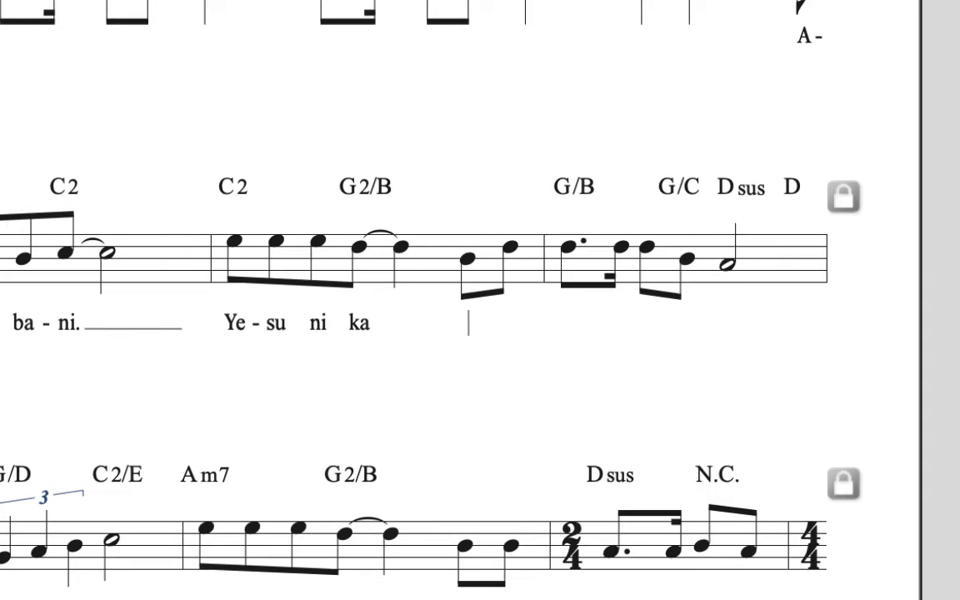
{"action": "type", "text": " ma"}
{"action": "type", "text": " a"}
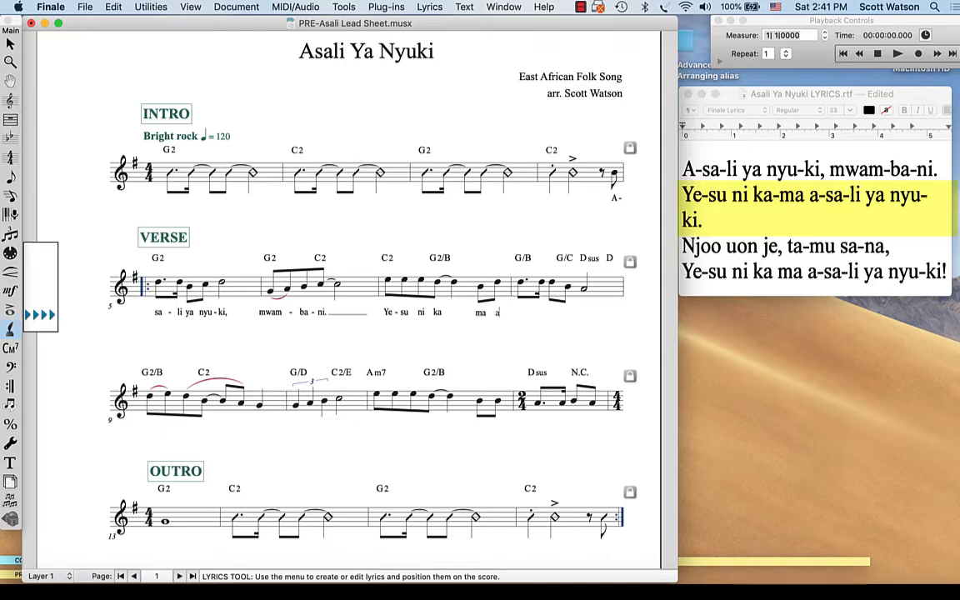
{"action": "type", "text": "-sa-li yanyu ki"}
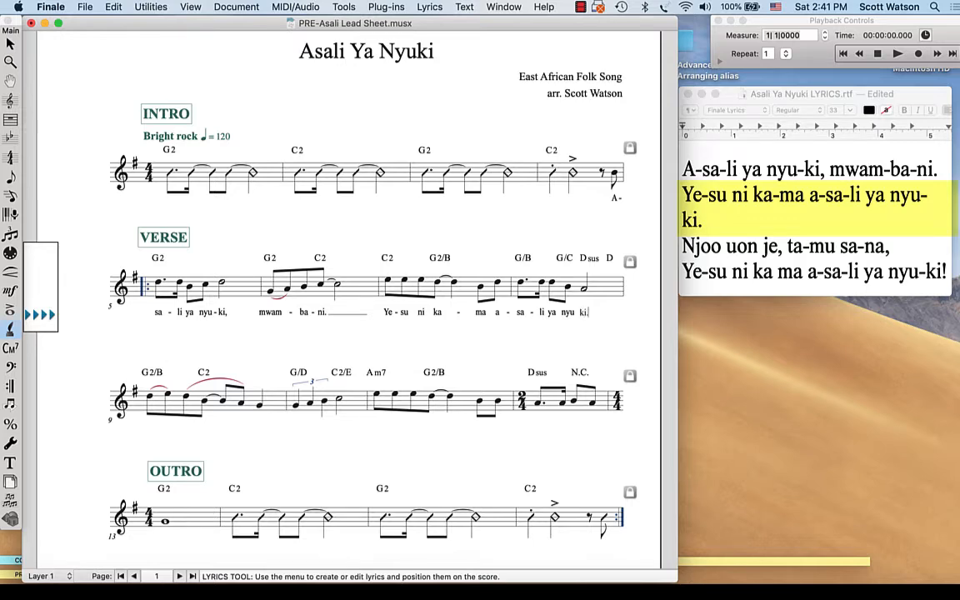
{"action": "type", "text": "."}
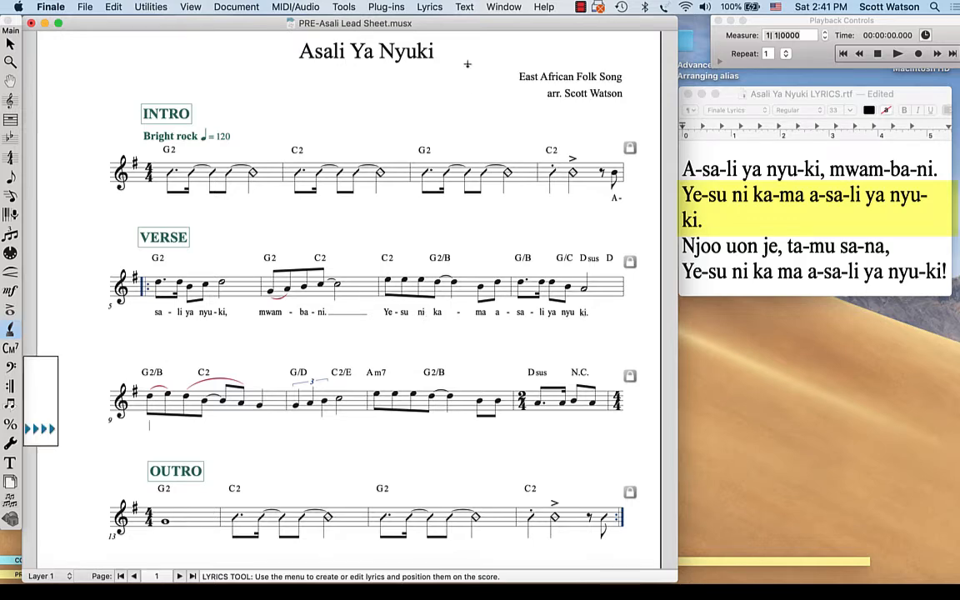
Draw a word extension from "ki." to the end of the fourth VERSE measure.
{"action": "left_click", "coordinate": [429, 7]}
{"action": "left_click", "coordinate": [452, 97]}
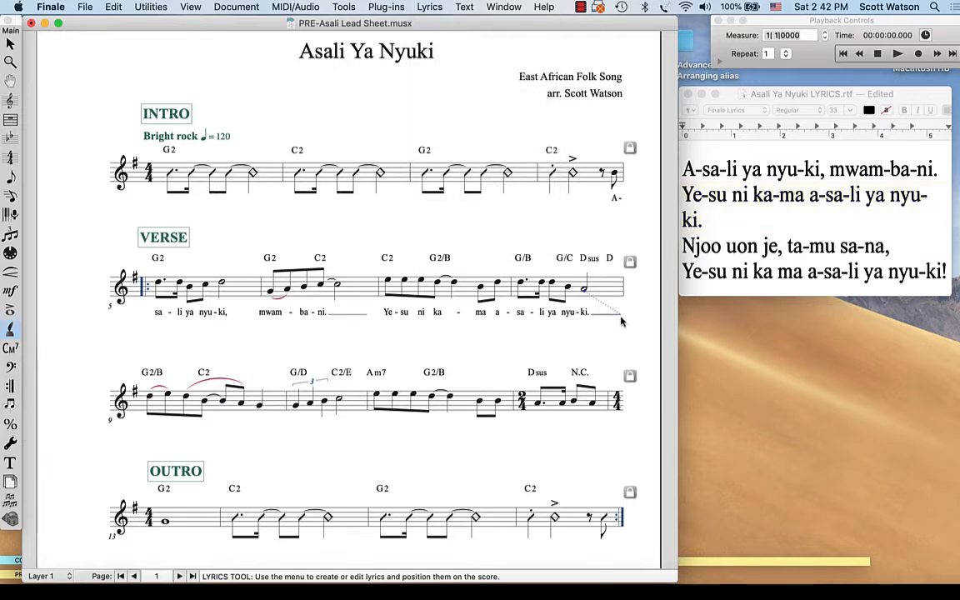
{"action": "left_click", "coordinate": [150, 397]}
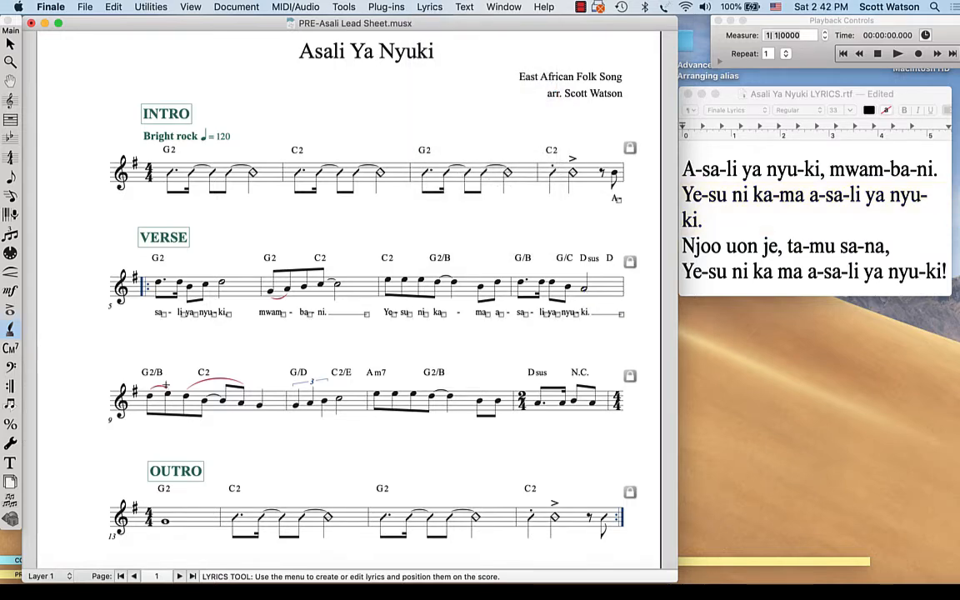
With Type Into Score, enter "Njoo uon je, ta-mu-sa-na, Ye-su ni ka-ma a-sa-li ya nyu-ji!" from measure 9 through the first OUTRO note.
{"action": "left_click", "coordinate": [429, 7]}
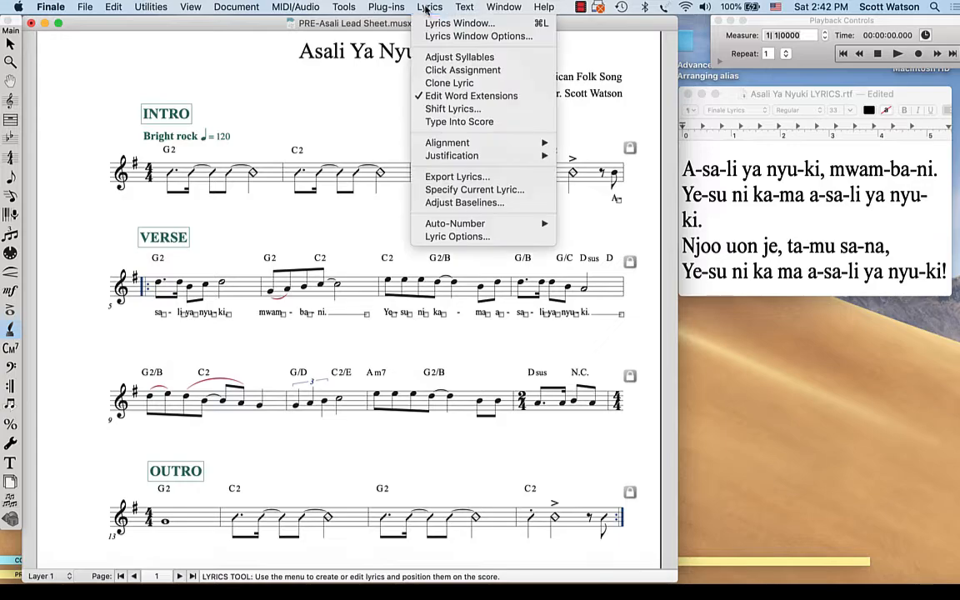
{"action": "left_click", "coordinate": [459, 123]}
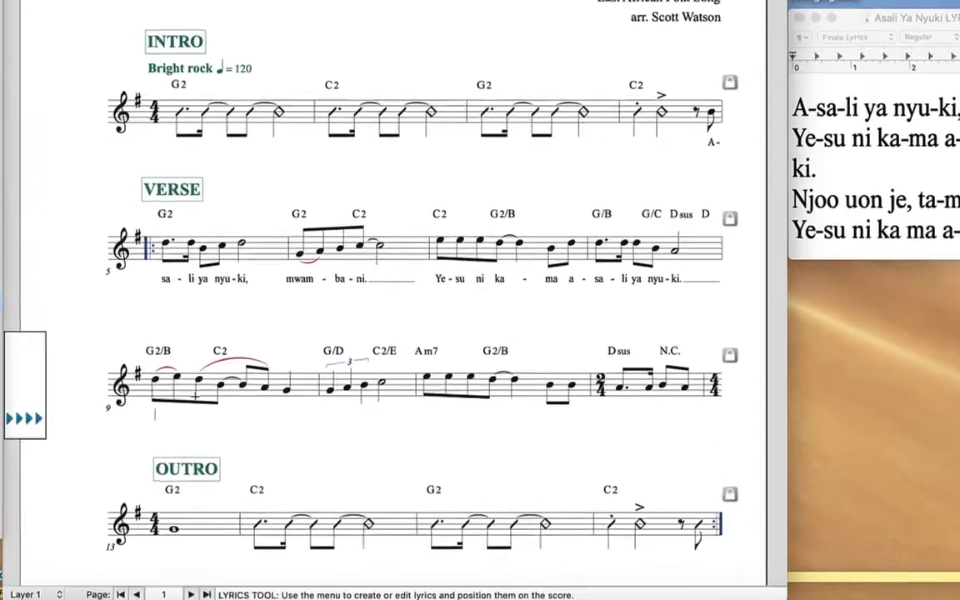
{"action": "type", "text": "Njoo uon "}
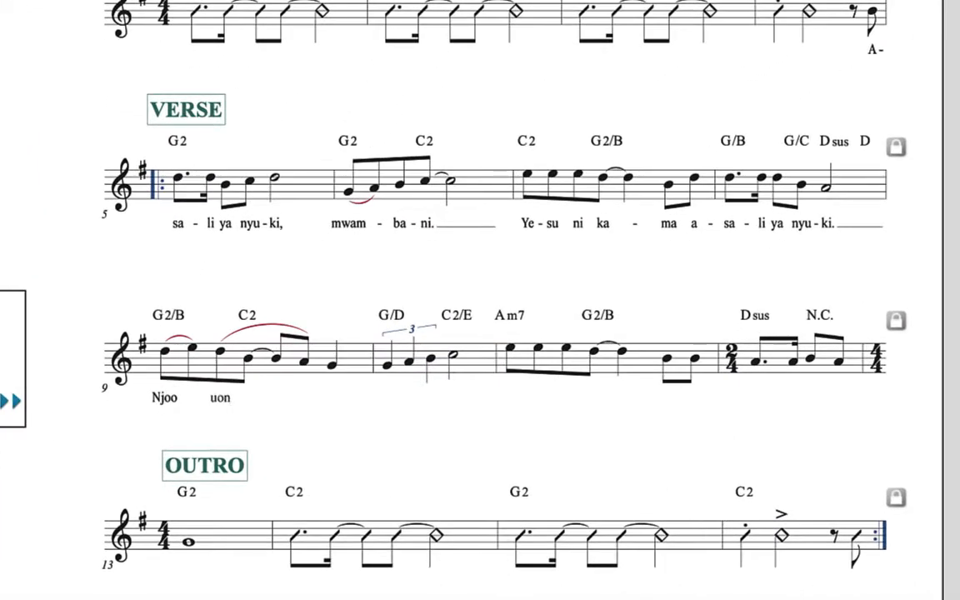
{"action": "type", "text": "je, ta-mu s"}
{"action": "type", "text": "a-na, Ye su ni"}
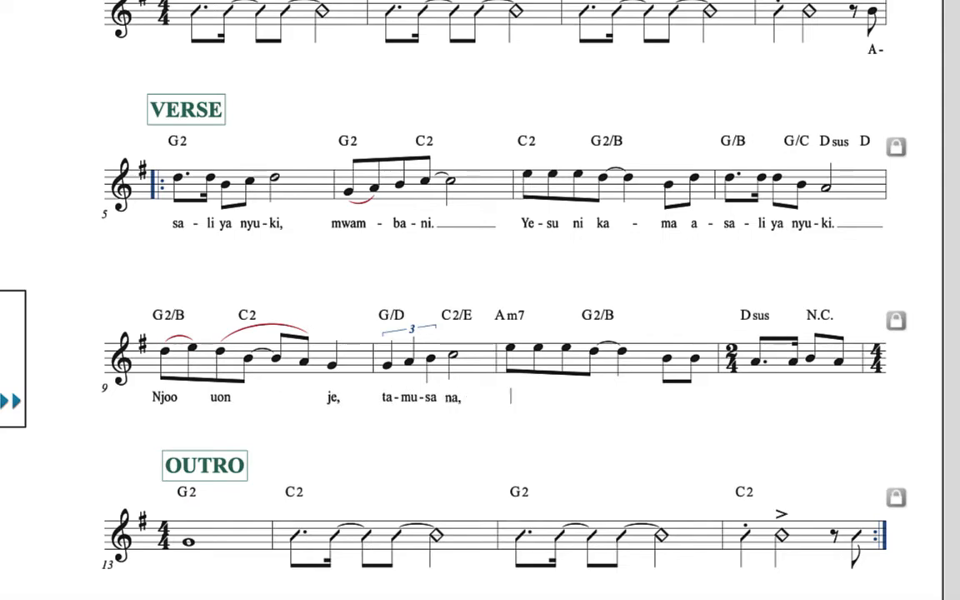
{"action": "type", "text": " ka-ma a-"}
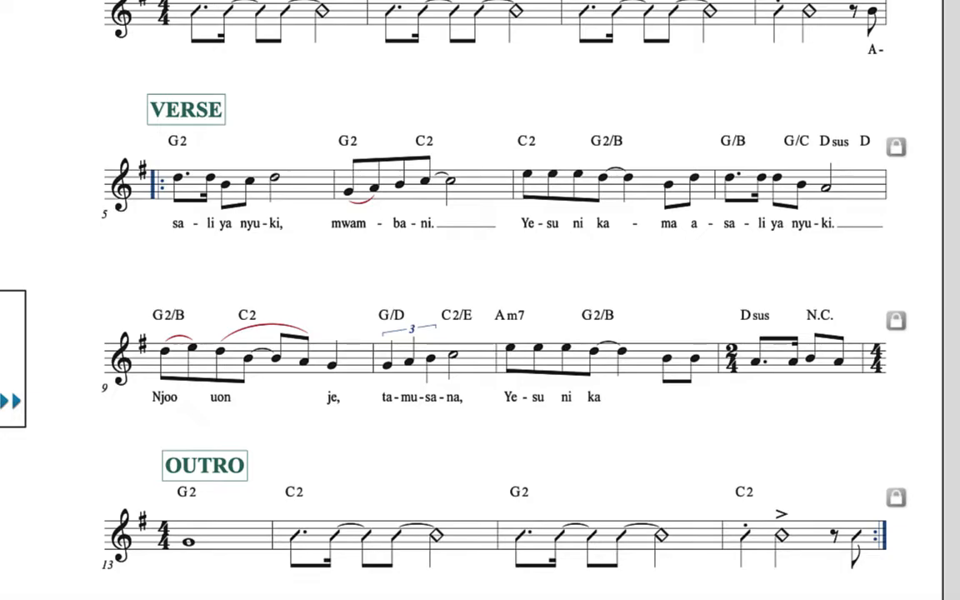
{"action": "type", "text": "sa li ya nyu-"}
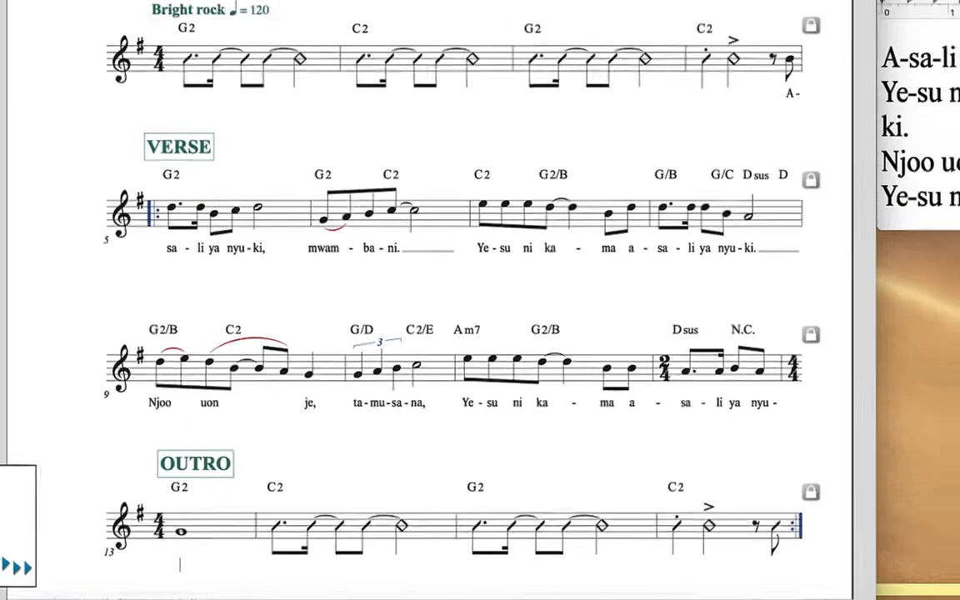
{"action": "type", "text": "ji!"}
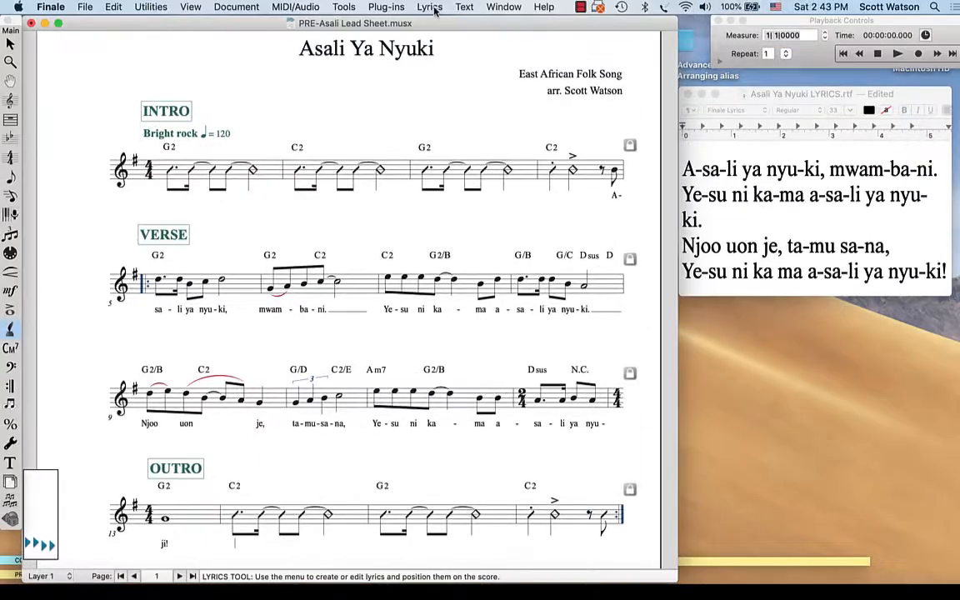
Draw word extensions after "uon" to the end of its slur and after "ji!" to the end of the first OUTRO measure.
{"action": "left_click", "coordinate": [430, 7]}
{"action": "left_click", "coordinate": [467, 96]}
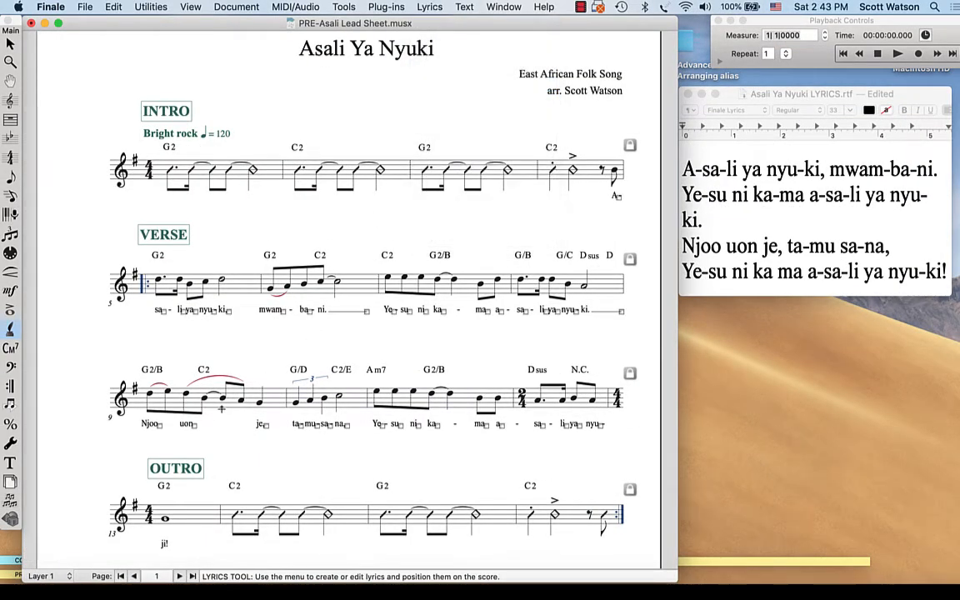
{"action": "left_click_drag", "start_coordinate": [194, 427], "coordinate": [249, 428]}
{"action": "left_click_drag", "start_coordinate": [171, 547], "coordinate": [218, 547]}
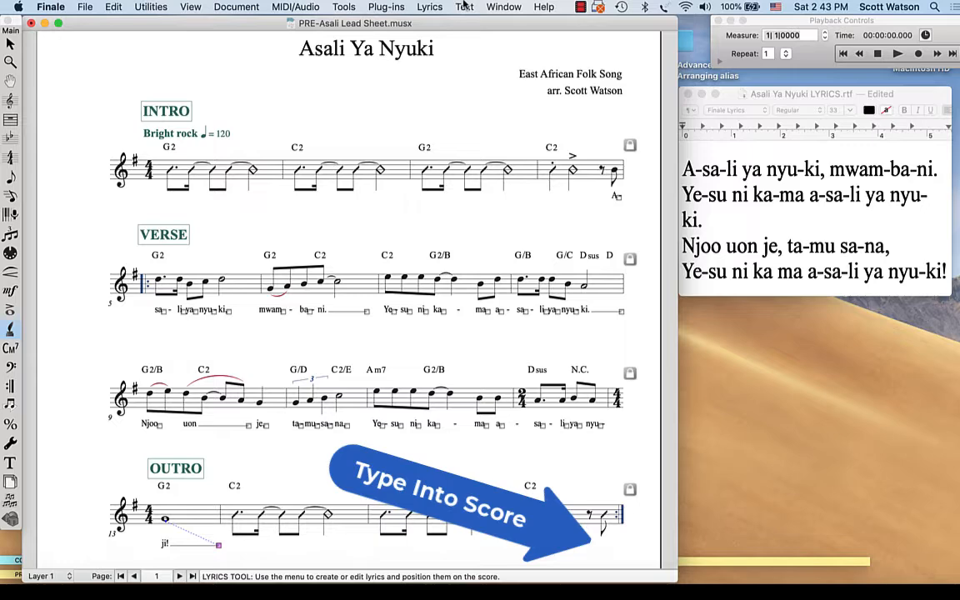
Enter the lyric "A" under the last OUTRO note and lower the lyric baseline for the whole piece slightly.
{"action": "left_click", "coordinate": [425, 7]}
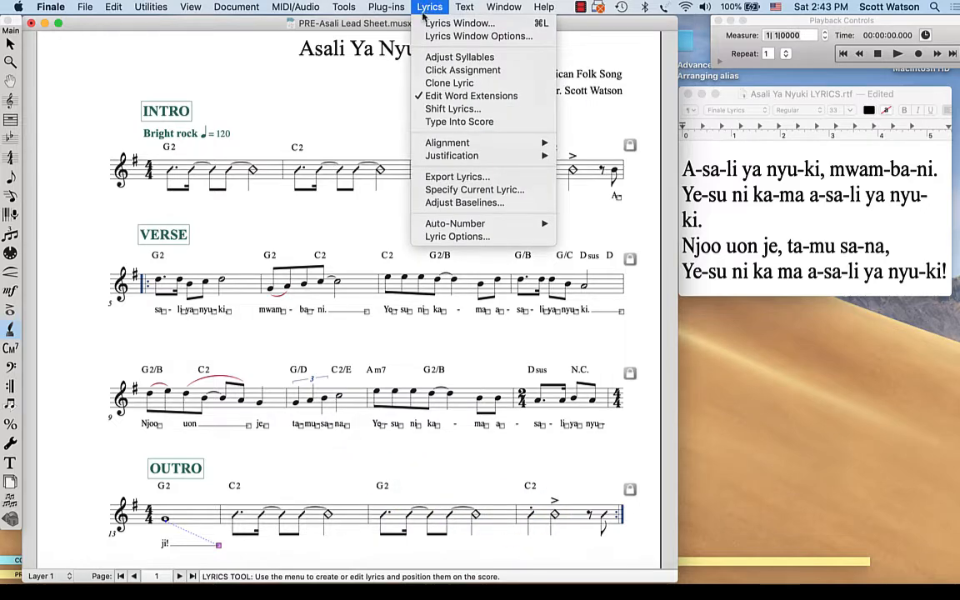
{"action": "left_click", "coordinate": [459, 121]}
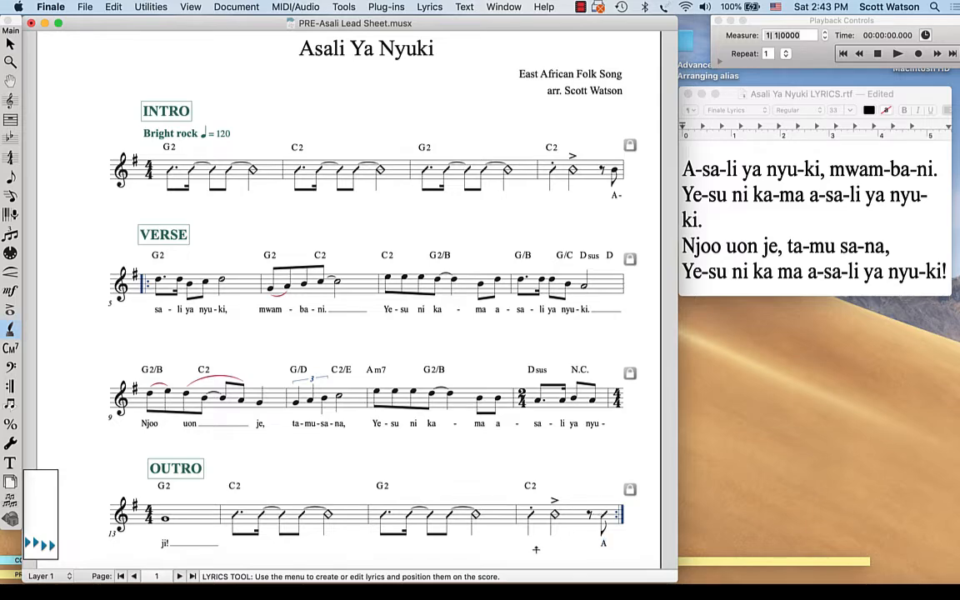
{"action": "scroll", "coordinate": [536, 549], "scroll_direction": "down", "scroll_amount": 3}
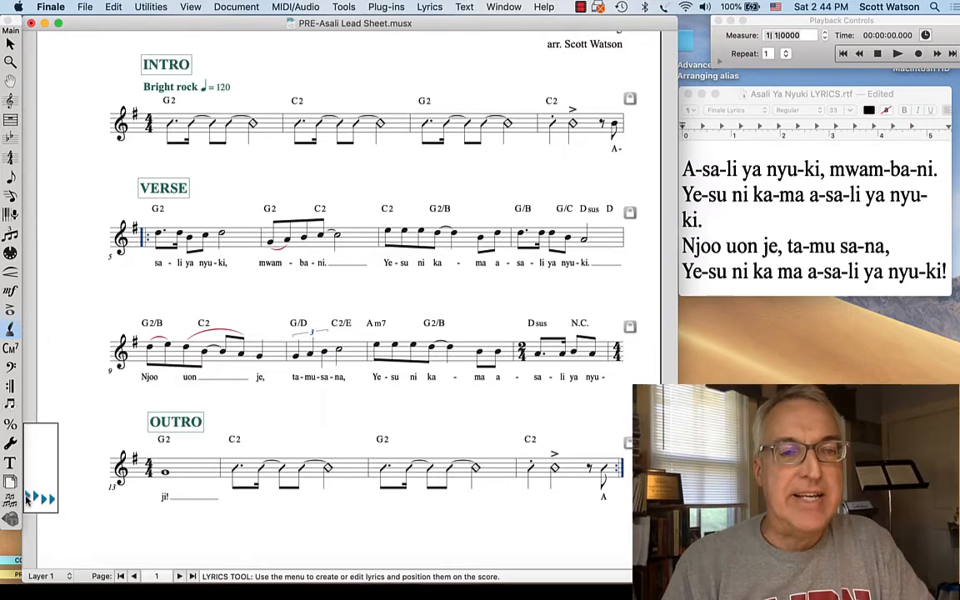
{"action": "left_click_drag", "start_coordinate": [27, 499], "coordinate": [28, 501]}
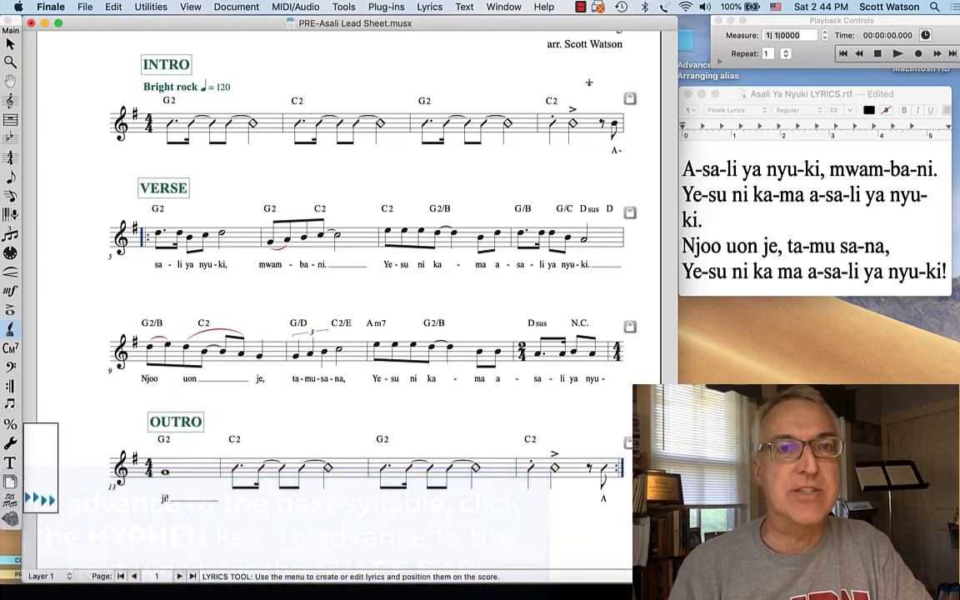
Turn on Smart Word Extensions in the document's lyric options and accept the settings.
{"action": "left_click", "coordinate": [236, 6]}
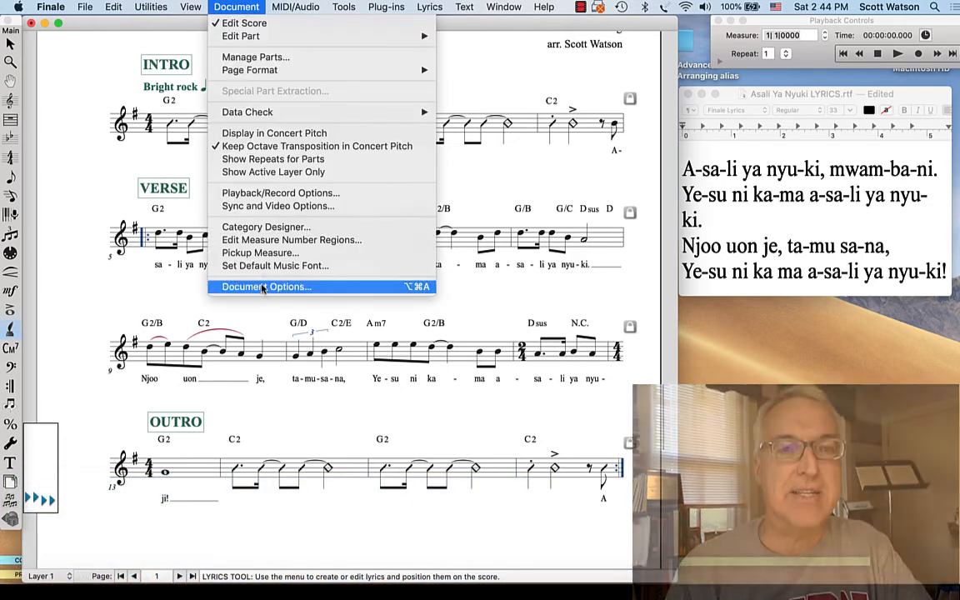
{"action": "left_click", "coordinate": [333, 286]}
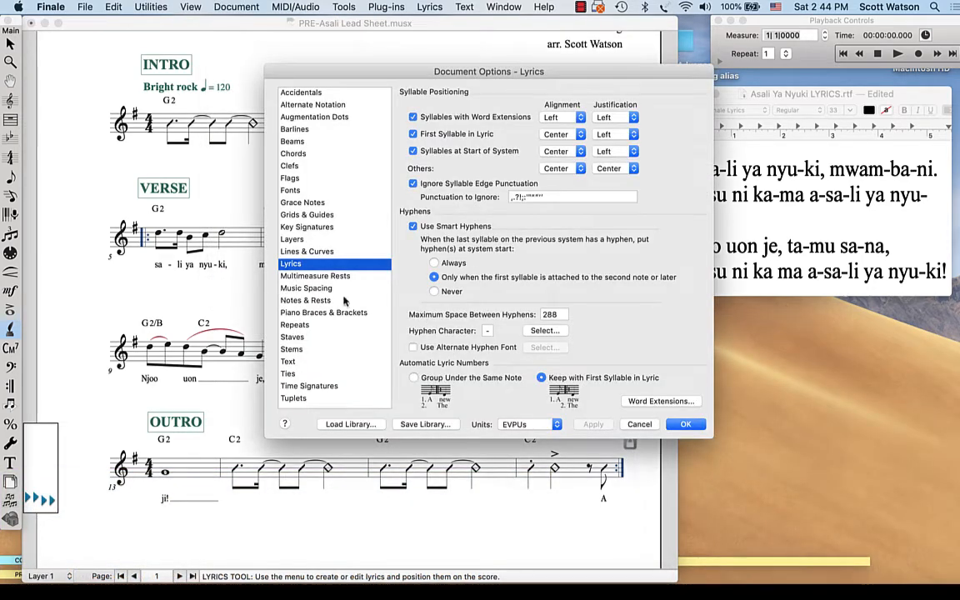
{"action": "left_click", "coordinate": [659, 401]}
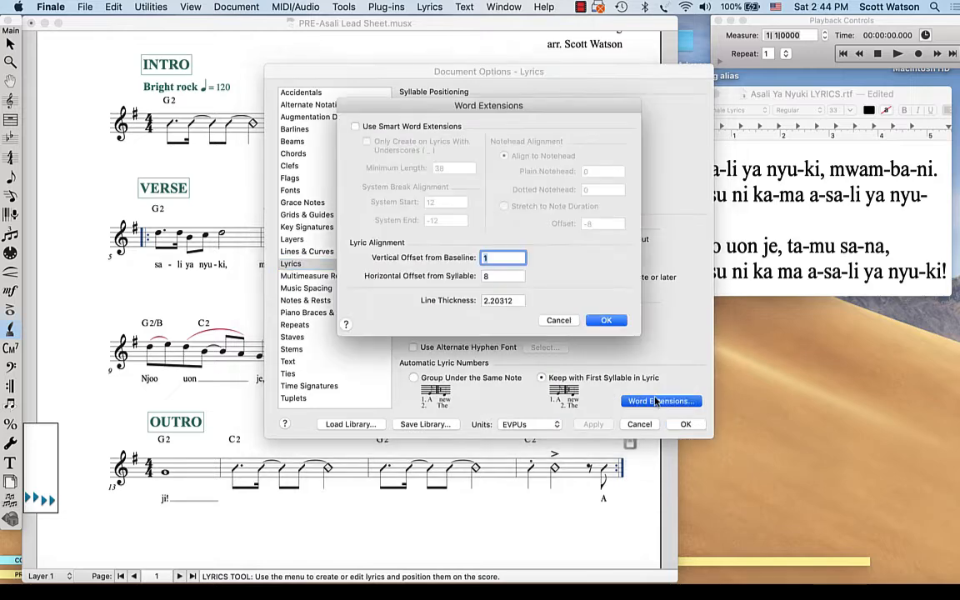
{"action": "left_click", "coordinate": [358, 127]}
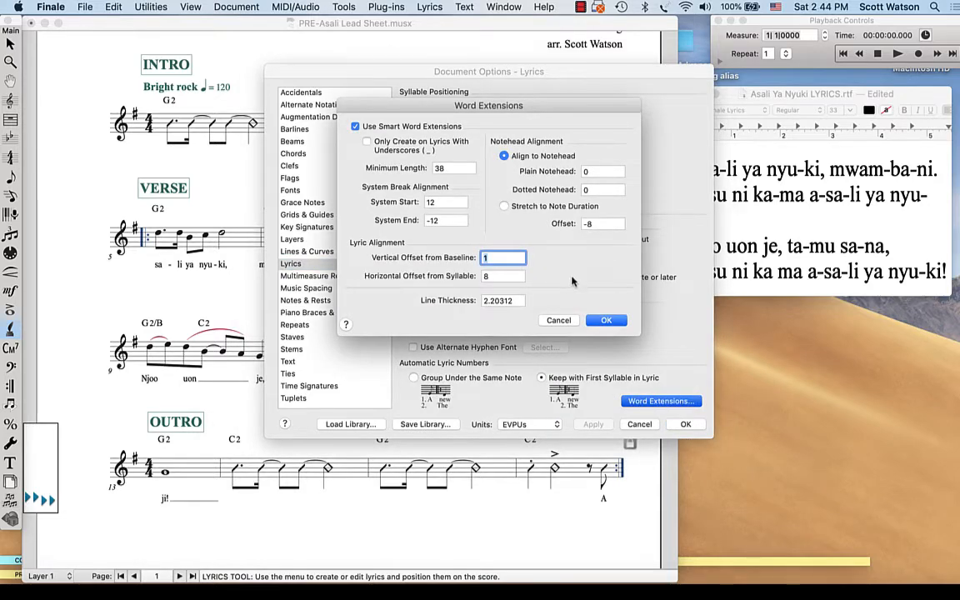
{"action": "left_click", "coordinate": [606, 320]}
{"action": "left_click", "coordinate": [683, 425]}
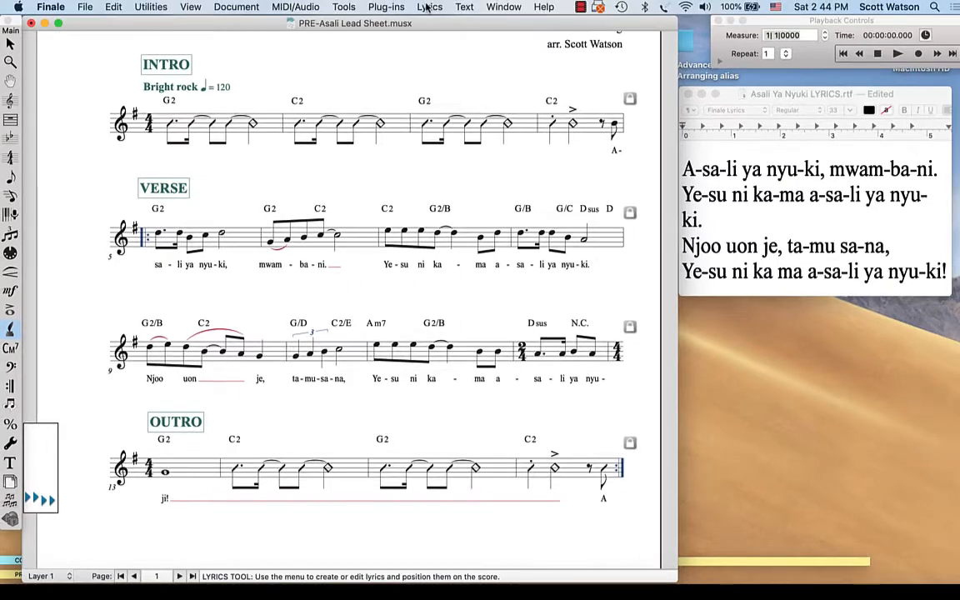
Edit the word extension after "ji!" so that it stops at the end of the first OUTRO measure.
{"action": "left_click", "coordinate": [429, 7]}
{"action": "left_click", "coordinate": [467, 96]}
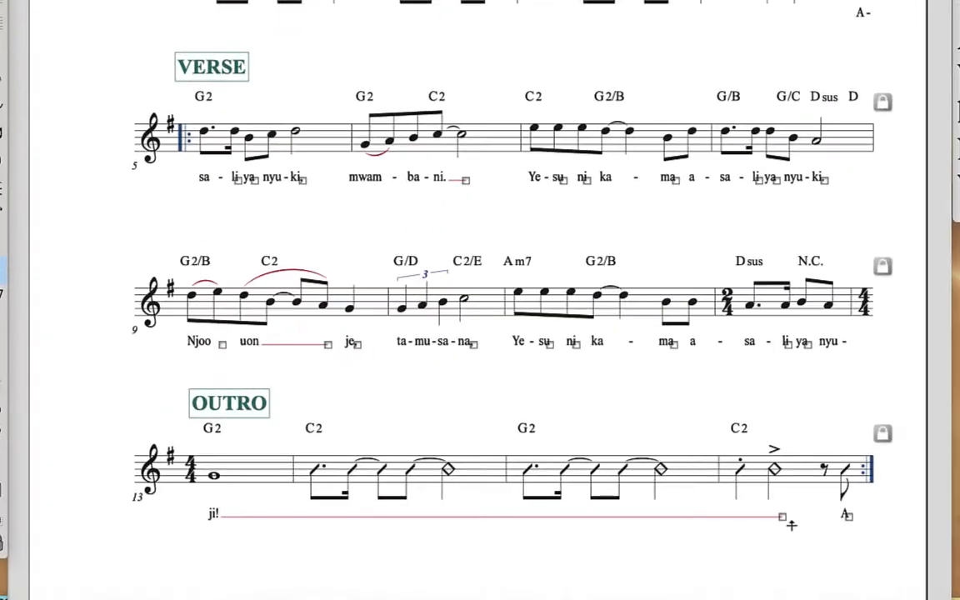
{"action": "left_click_drag", "start_coordinate": [785, 519], "coordinate": [285, 517]}
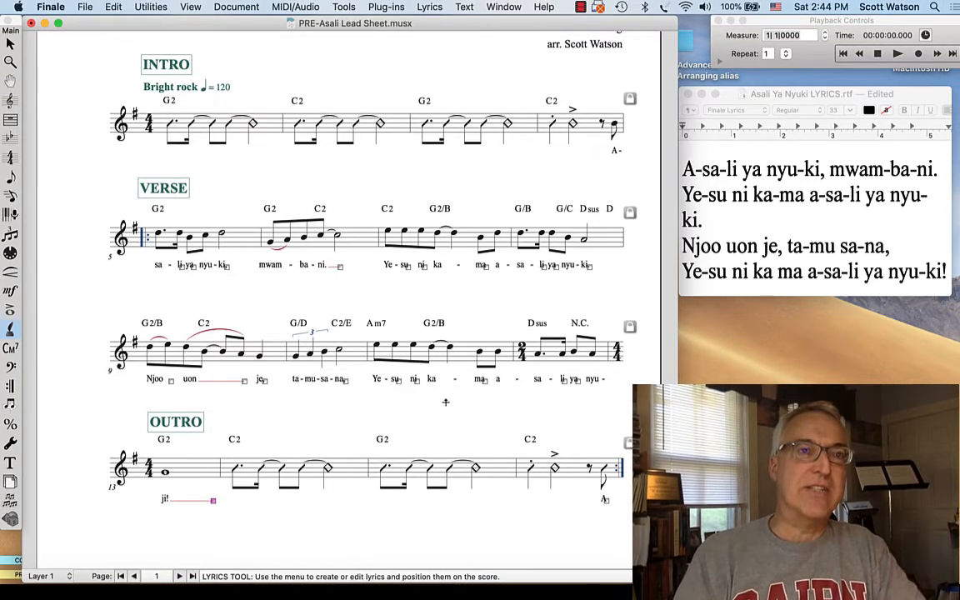
{"action": "left_click", "coordinate": [10, 44]}
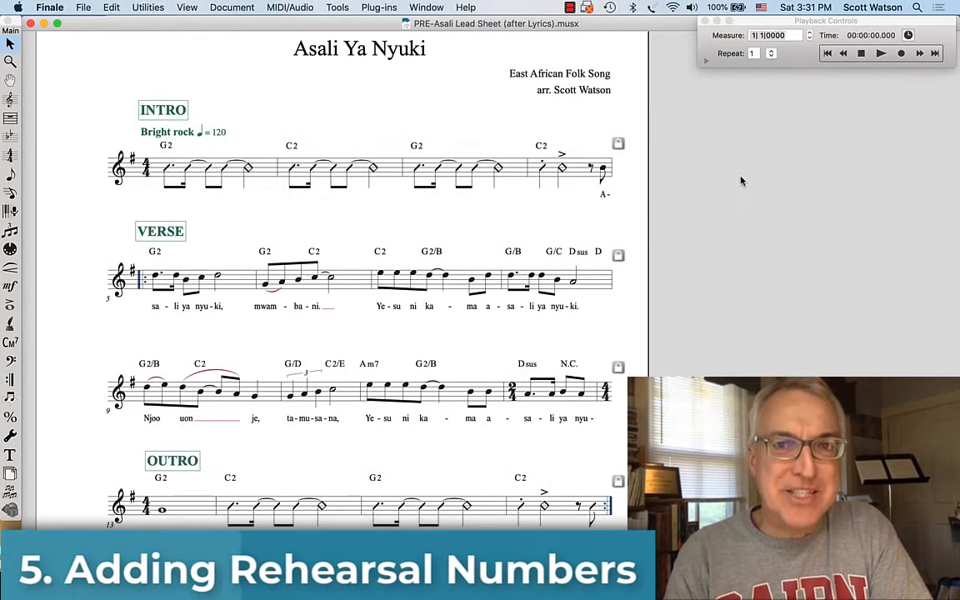
Assign the auto-sequencing Measure Number rehearsal mark to the first VERSE measure and position it just left of the VERSE label.
{"action": "left_click", "coordinate": [154, 237]}
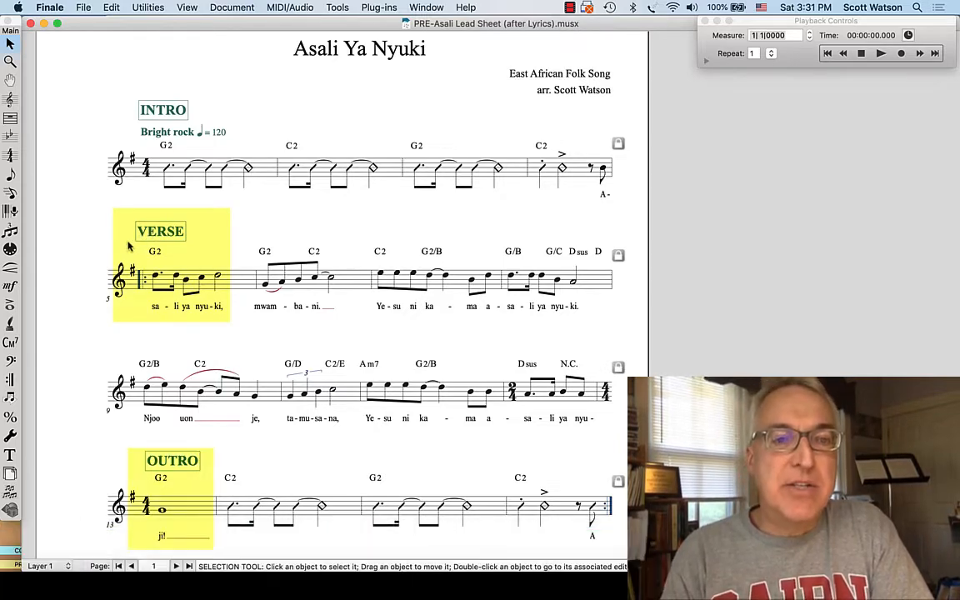
{"action": "left_click", "coordinate": [142, 445]}
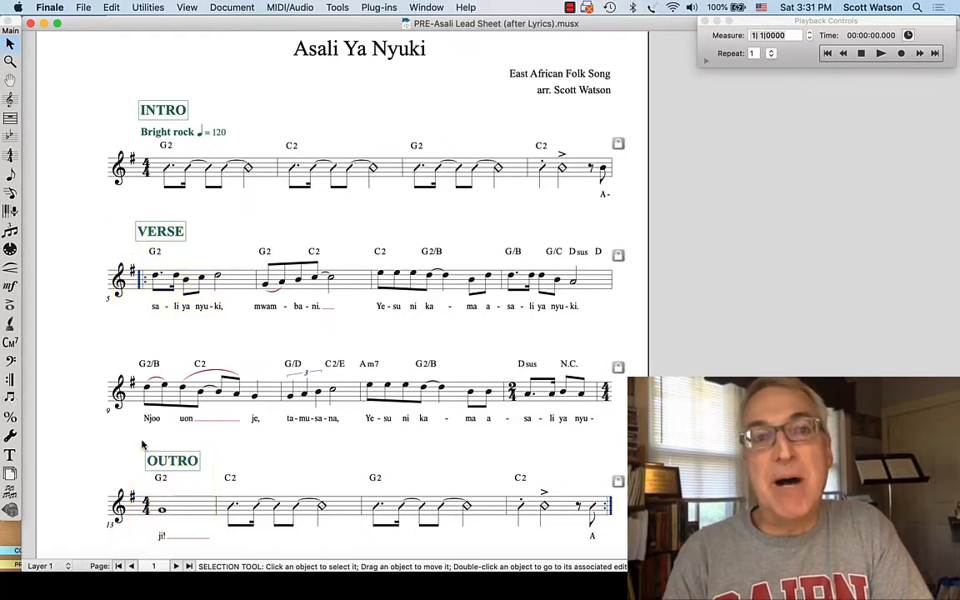
{"action": "left_click", "coordinate": [10, 286]}
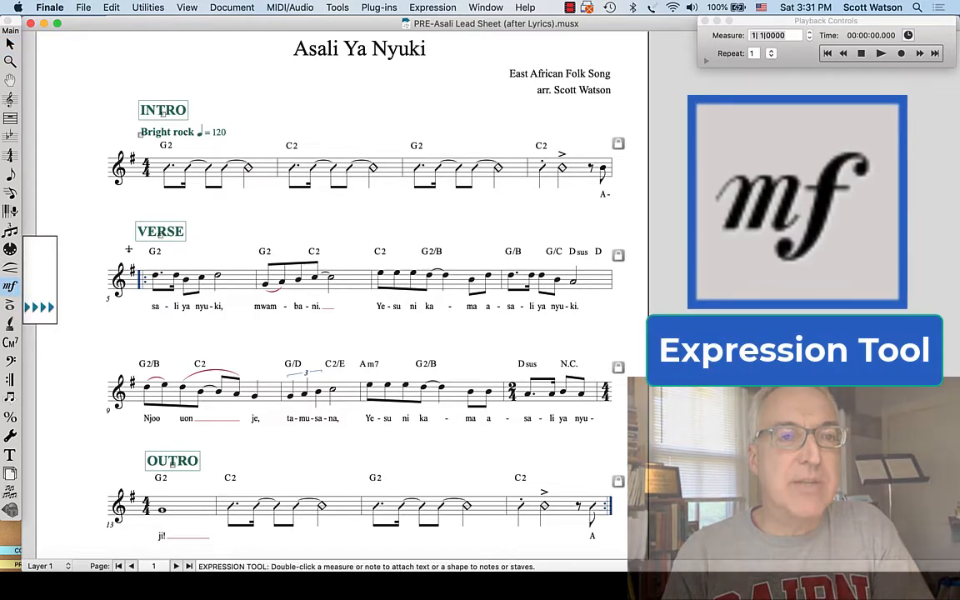
{"action": "double_click", "coordinate": [199, 218]}
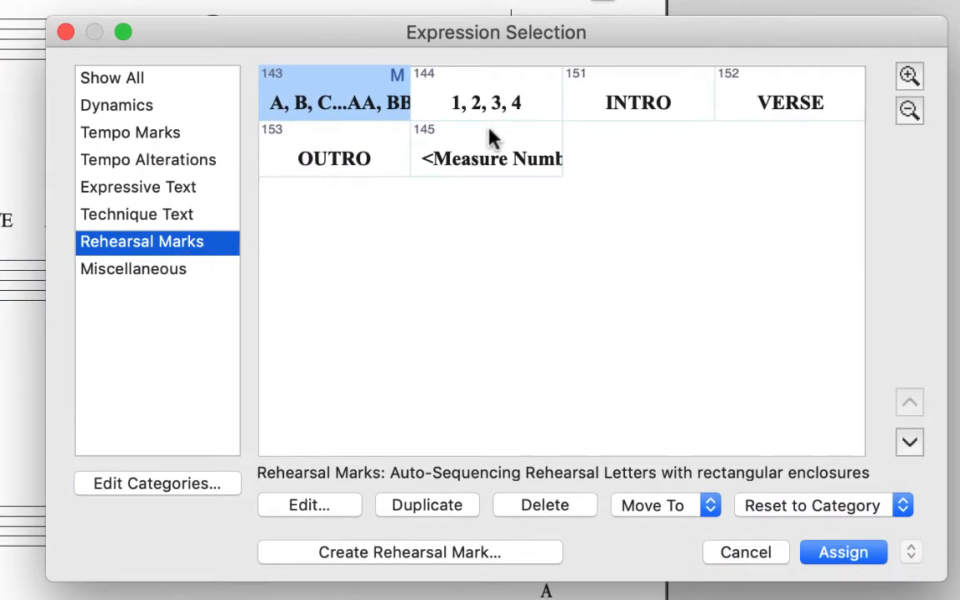
{"action": "left_click", "coordinate": [482, 160]}
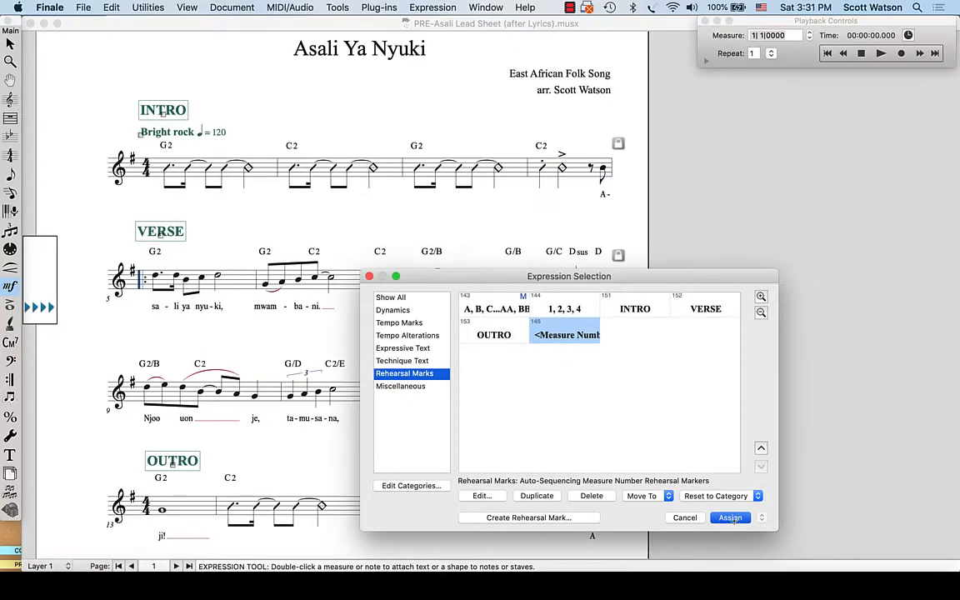
{"action": "left_click", "coordinate": [844, 553]}
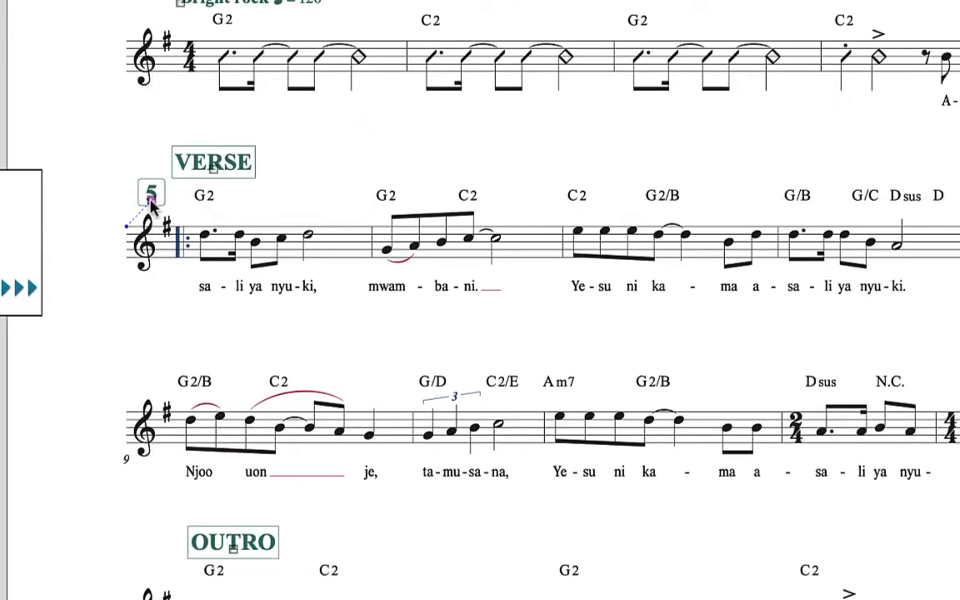
{"action": "mouse_move", "coordinate": [153, 204]}
{"action": "left_mouse_down"}
{"action": "mouse_move", "coordinate": [262, 140]}
{"action": "mouse_move", "coordinate": [388, 176]}
{"action": "mouse_move", "coordinate": [577, 179]}
{"action": "mouse_move", "coordinate": [146, 190]}
{"action": "left_mouse_up"}
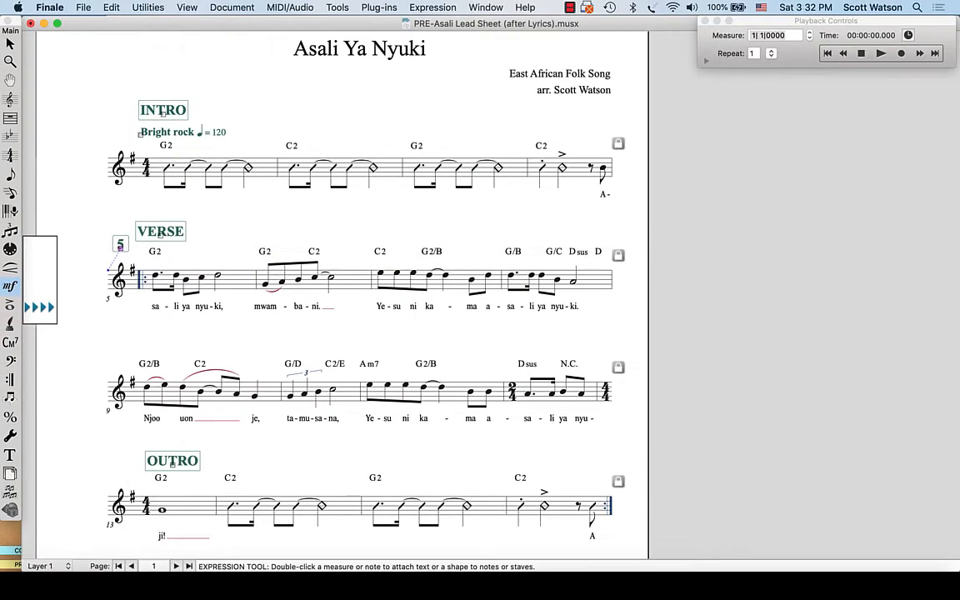
Assign the auto-sequencing Measure Number rehearsal mark to the first OUTRO measure and move it beside the OUTRO label.
{"action": "double_click", "coordinate": [140, 484]}
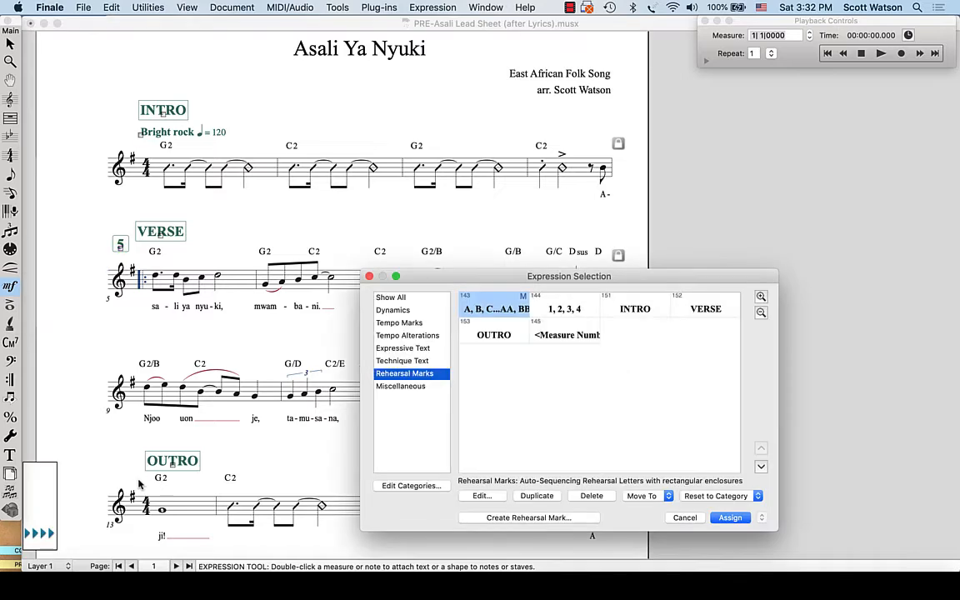
{"action": "left_click", "coordinate": [564, 334]}
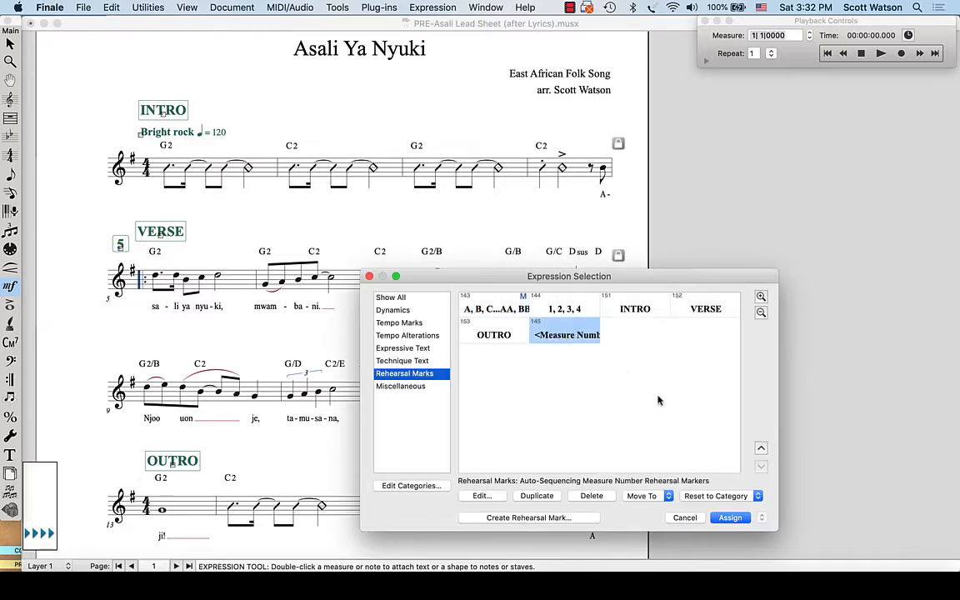
{"action": "left_click", "coordinate": [730, 518]}
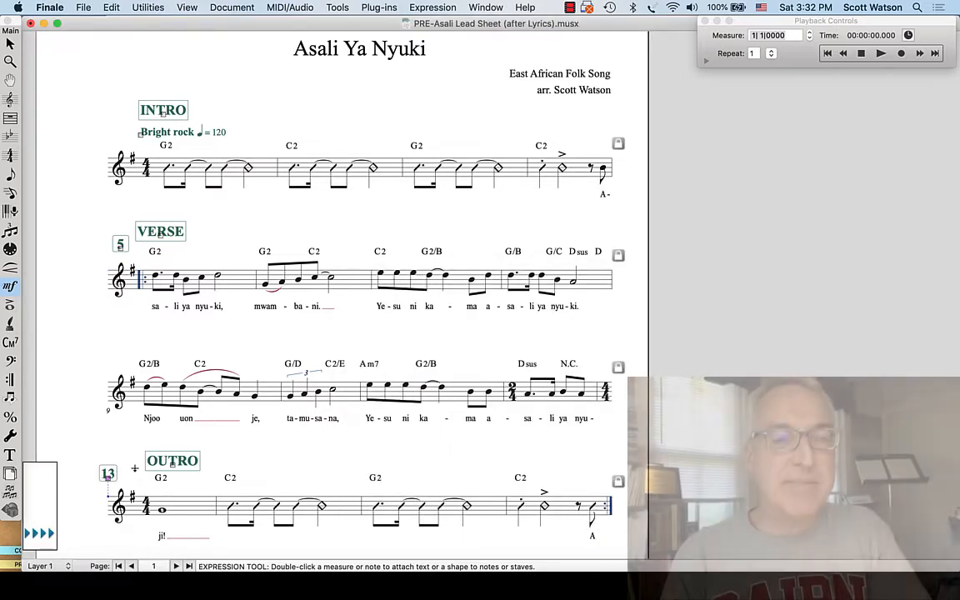
{"action": "left_click_drag", "start_coordinate": [108, 478], "coordinate": [130, 472]}
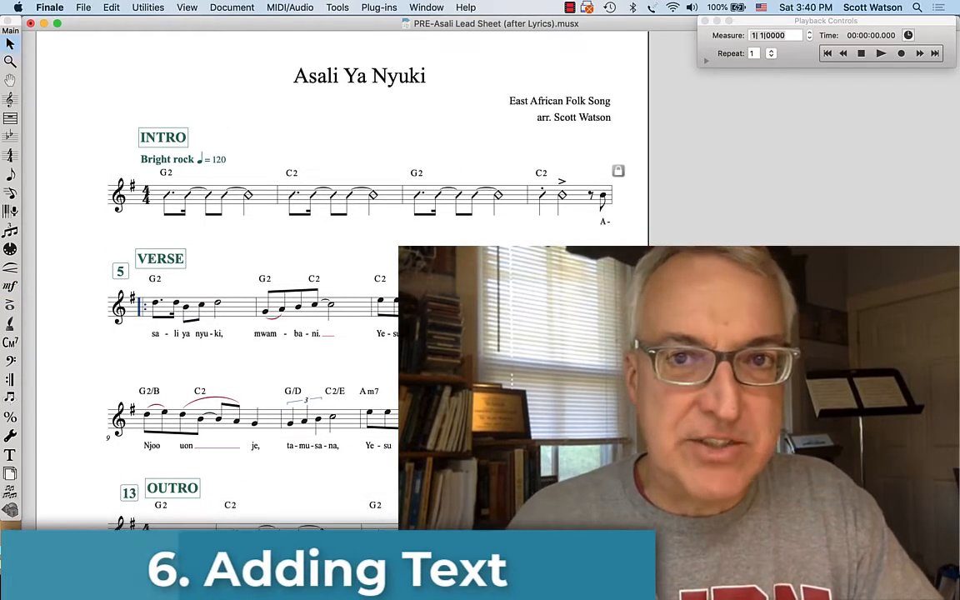
With the Text tool, move the existing "TRANSLATION (from Swahili):" text block below the OUTRO to the right.
{"action": "scroll", "coordinate": [580, 234], "scroll_direction": "down", "scroll_amount": 5}
{"action": "scroll", "coordinate": [580, 233], "scroll_direction": "down", "scroll_amount": 2}
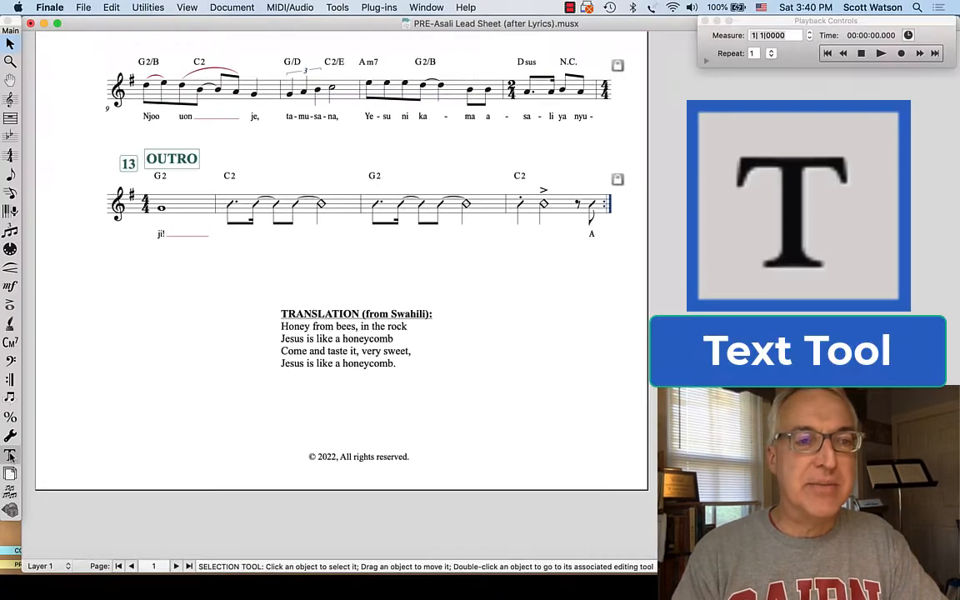
{"action": "left_click", "coordinate": [10, 455]}
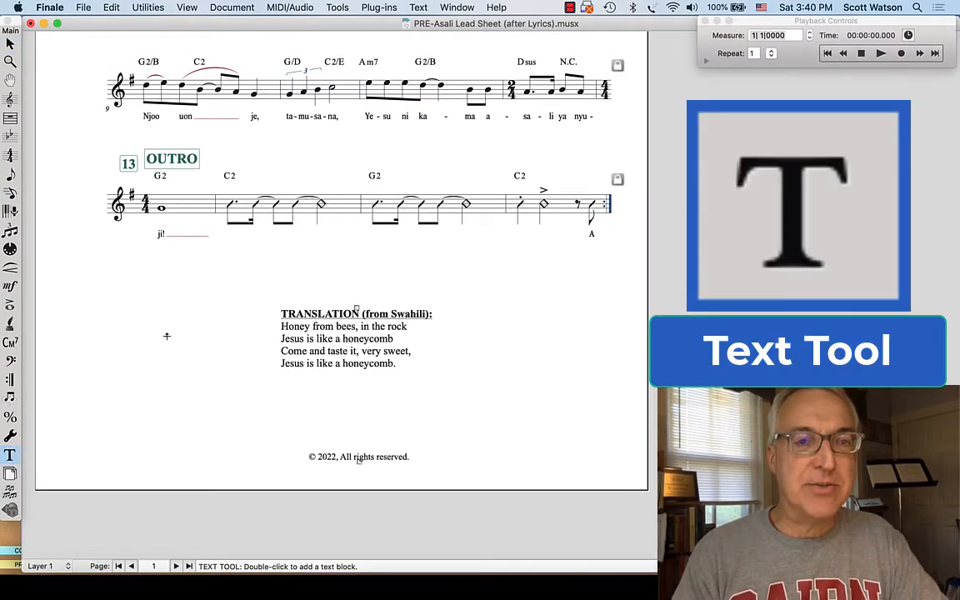
{"action": "left_click_drag", "start_coordinate": [357, 309], "coordinate": [516, 305]}
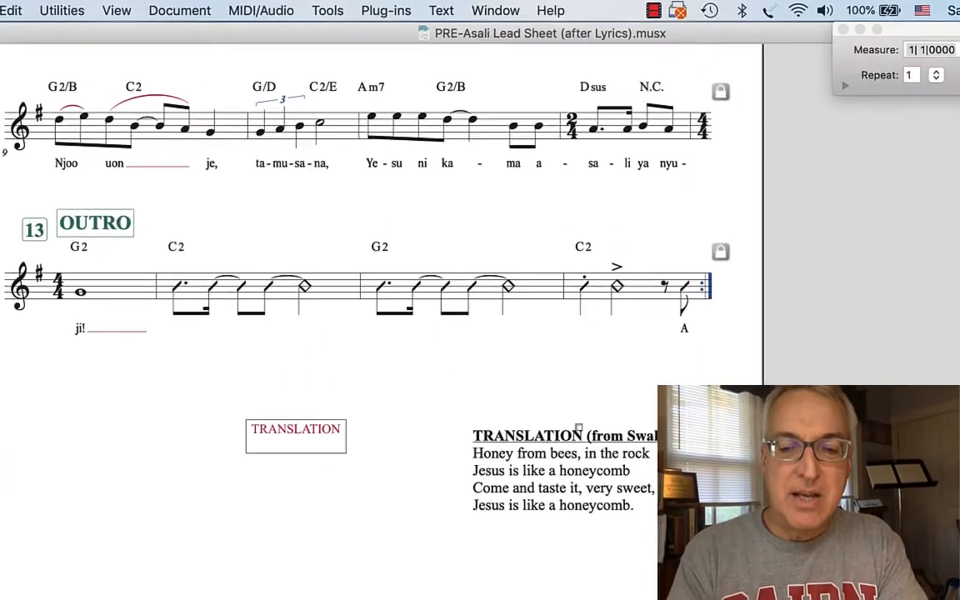
Add a text block left of the existing translation, reading "TRANSLATION" with "Honey" on the second line.
{"action": "key", "text": "Return"}
{"action": "type", "text": "Honey"}
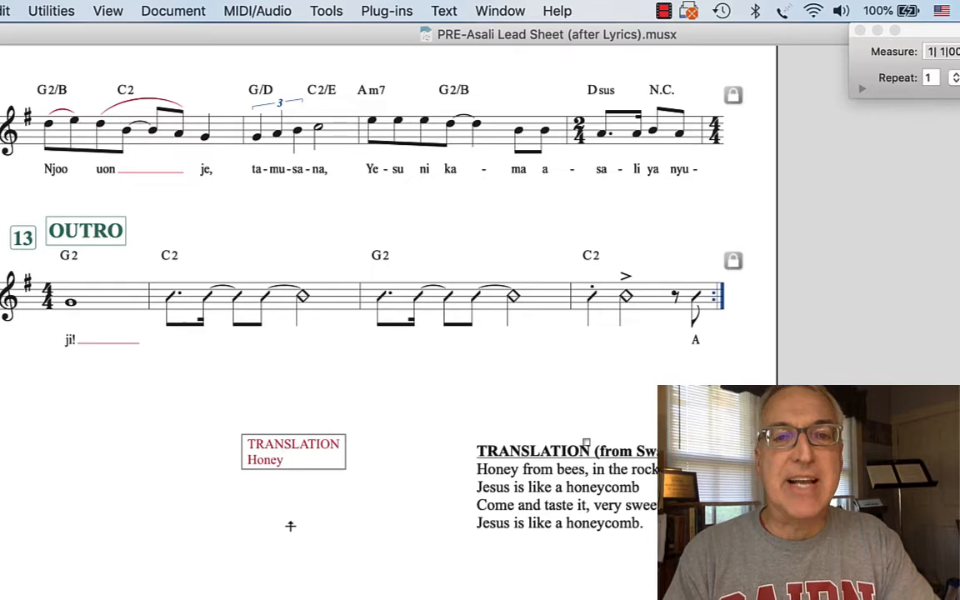
{"action": "left_click", "coordinate": [292, 495]}
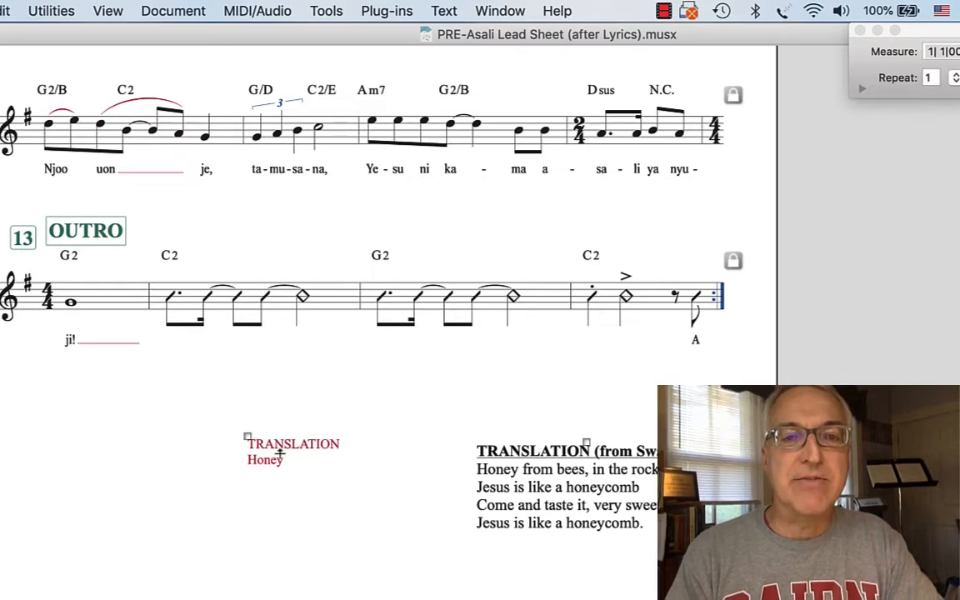
Make the word "TRANSLATION" in the new text block bold and set its size to 18.
{"action": "left_click", "coordinate": [248, 444]}
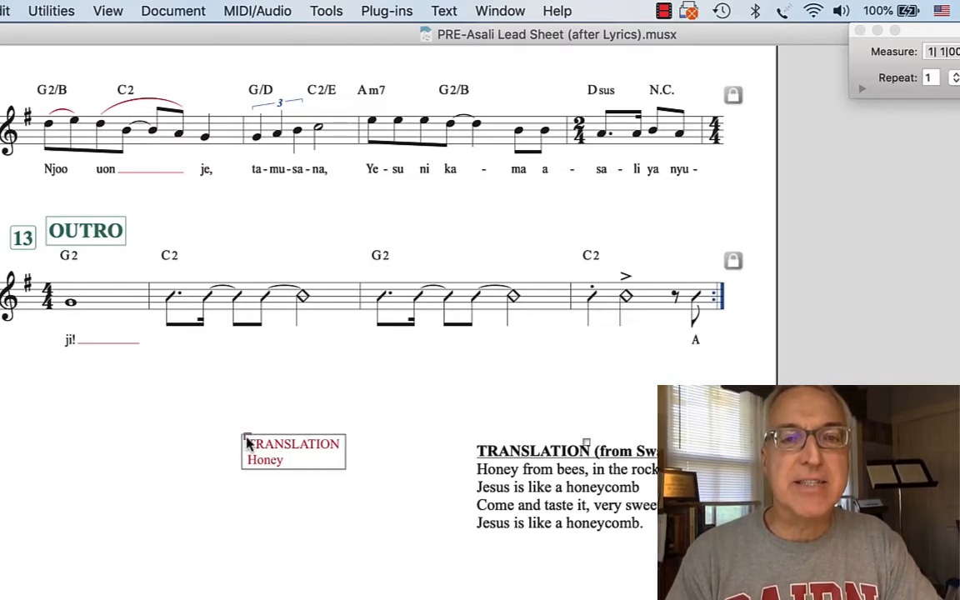
{"action": "left_click_drag", "start_coordinate": [249, 444], "coordinate": [327, 446]}
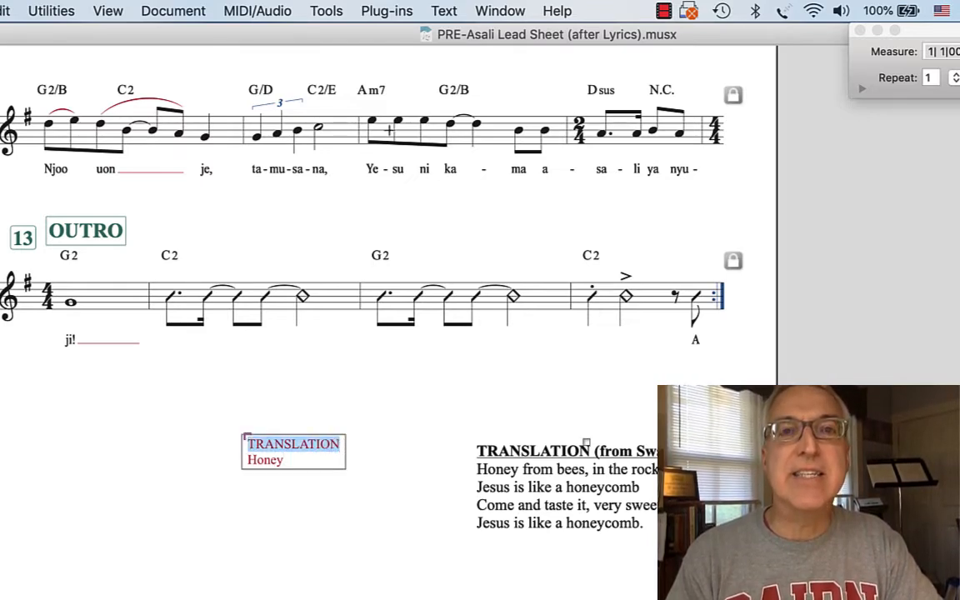
{"action": "left_click", "coordinate": [442, 11]}
{"action": "mouse_move", "coordinate": [458, 72]}
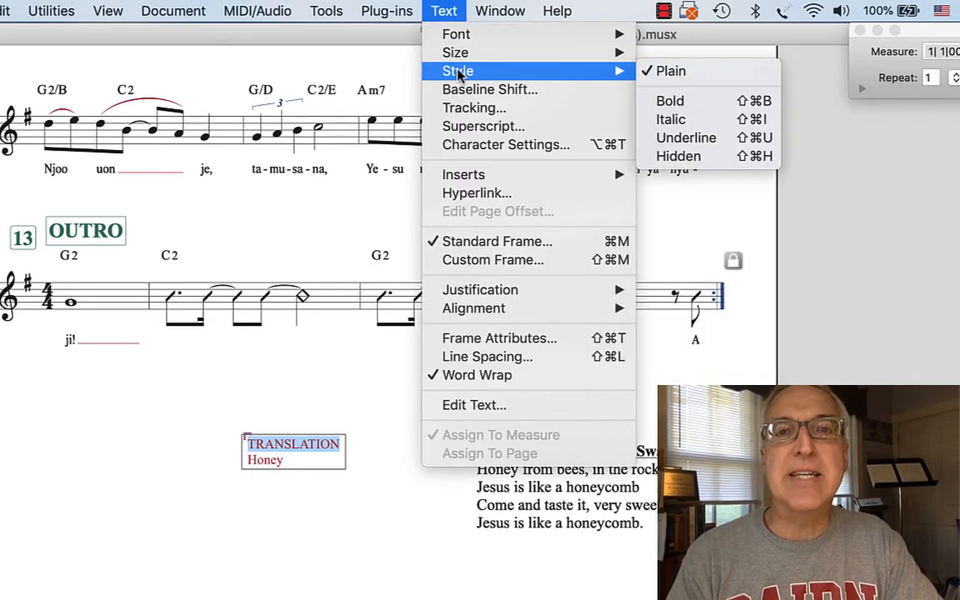
{"action": "left_click", "coordinate": [671, 101]}
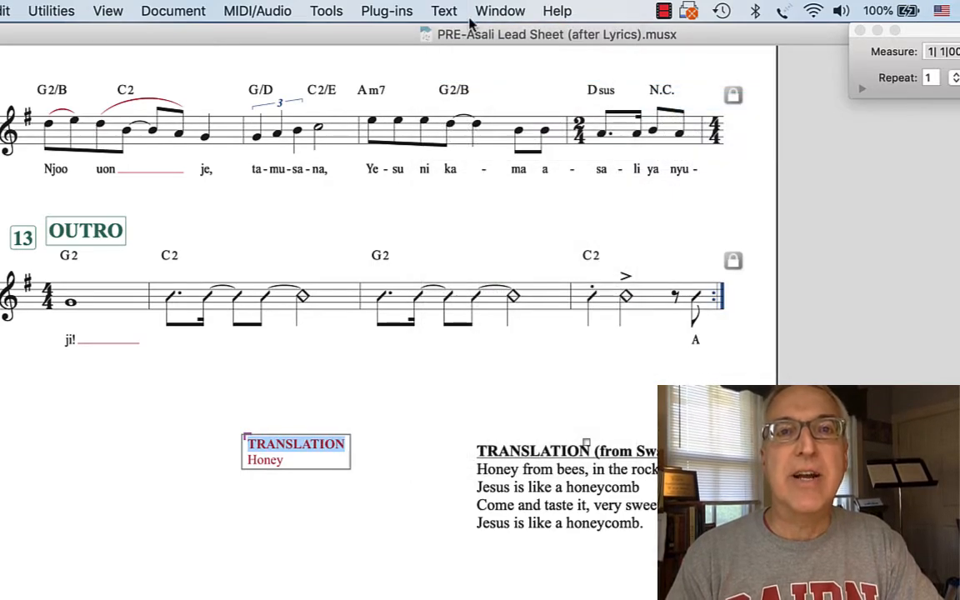
{"action": "left_click", "coordinate": [445, 11]}
{"action": "mouse_move", "coordinate": [600, 55]}
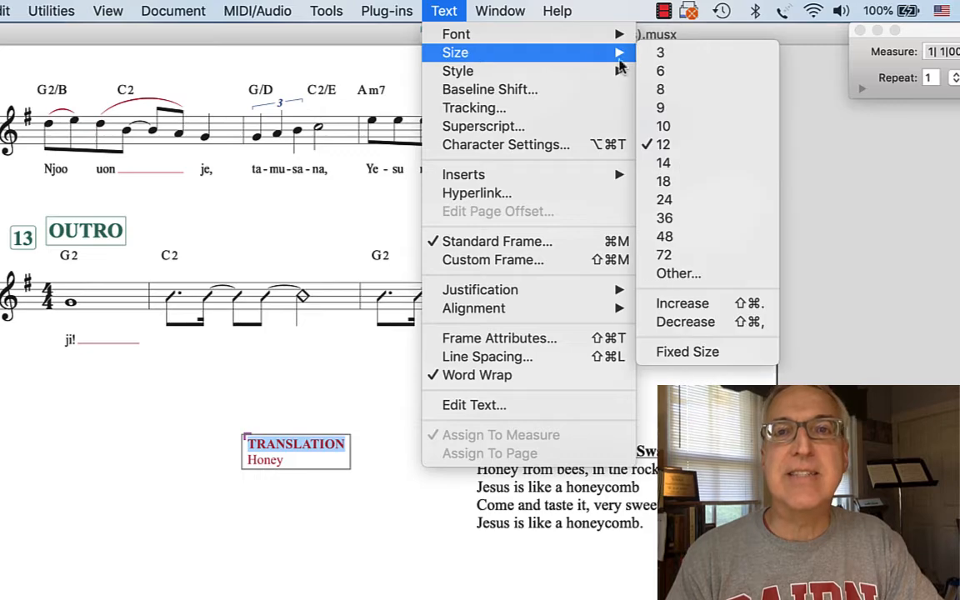
{"action": "left_click", "coordinate": [665, 181]}
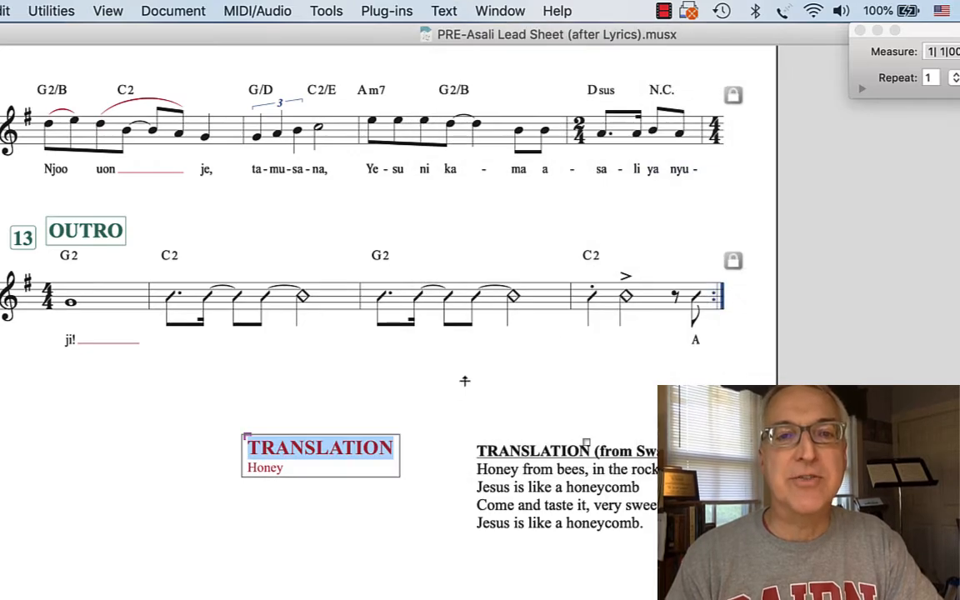
Underline the "TRANSLATION" heading in the new text block and finish editing the text.
{"action": "left_click", "coordinate": [298, 470]}
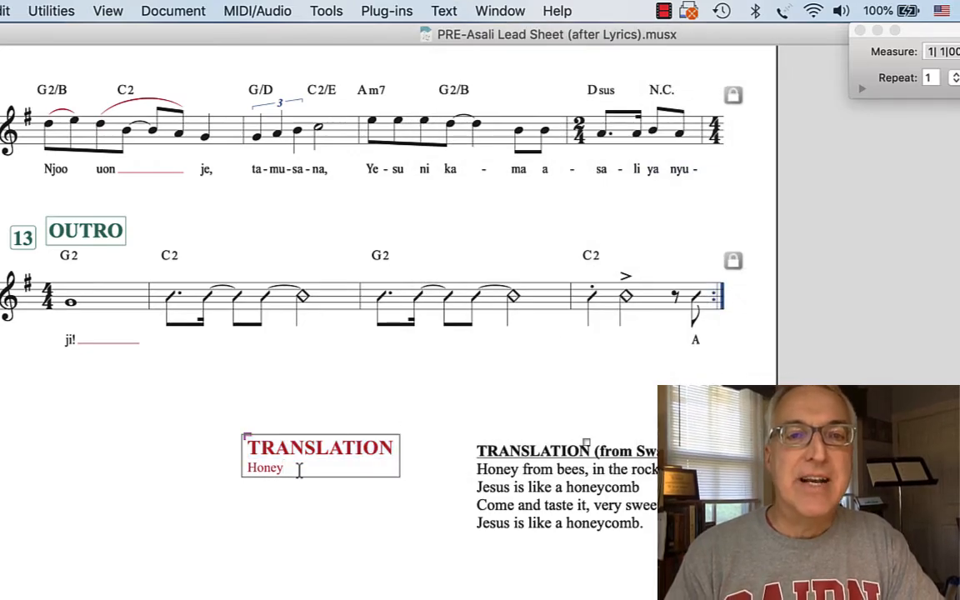
{"action": "left_click_drag", "start_coordinate": [247, 450], "coordinate": [393, 450]}
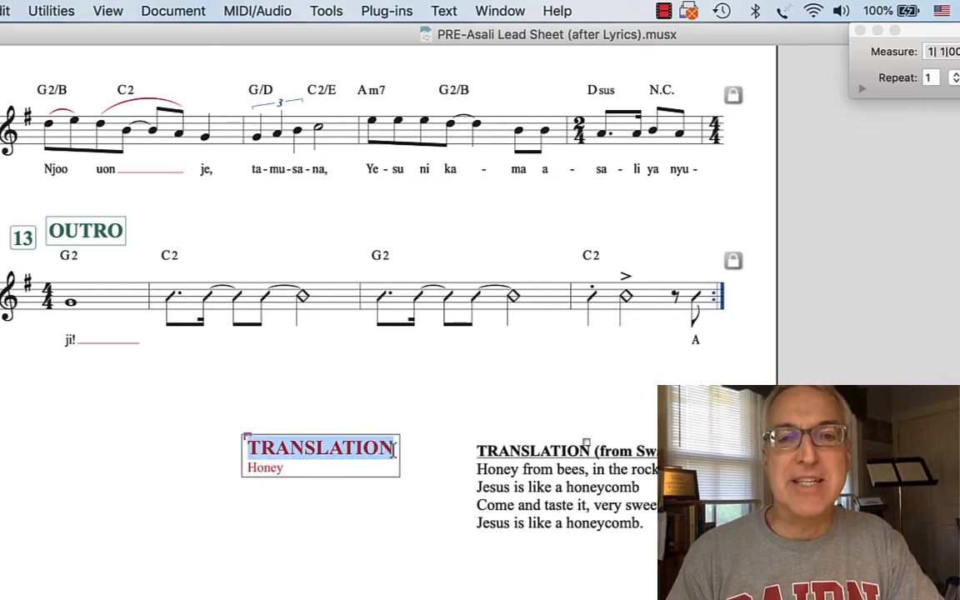
{"action": "left_click", "coordinate": [446, 12]}
{"action": "mouse_move", "coordinate": [459, 73]}
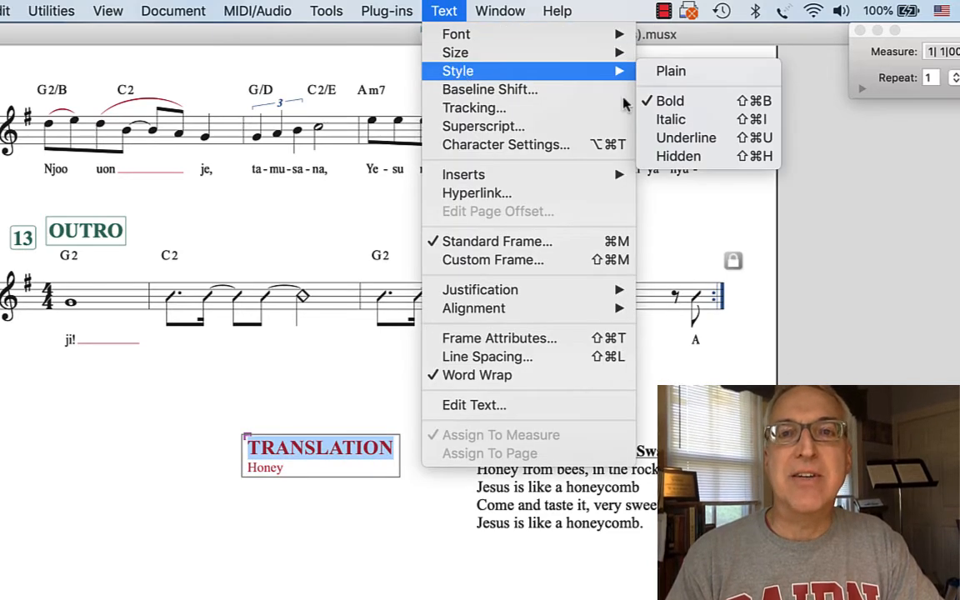
{"action": "left_click", "coordinate": [686, 138]}
{"action": "key", "text": "Escape"}
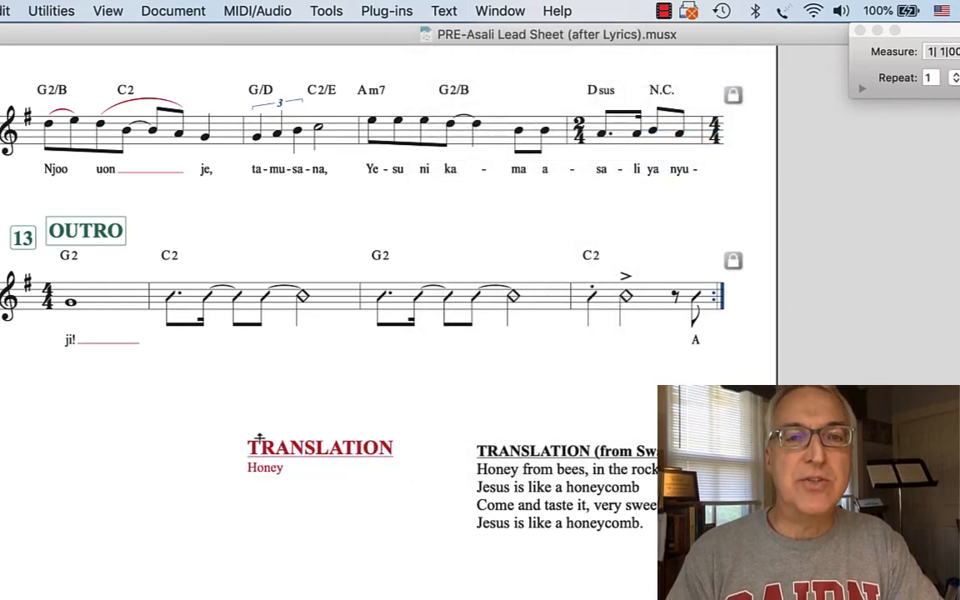
Check the justification options for the new TRANSLATION text block and move the block slightly left.
{"action": "left_click", "coordinate": [248, 438]}
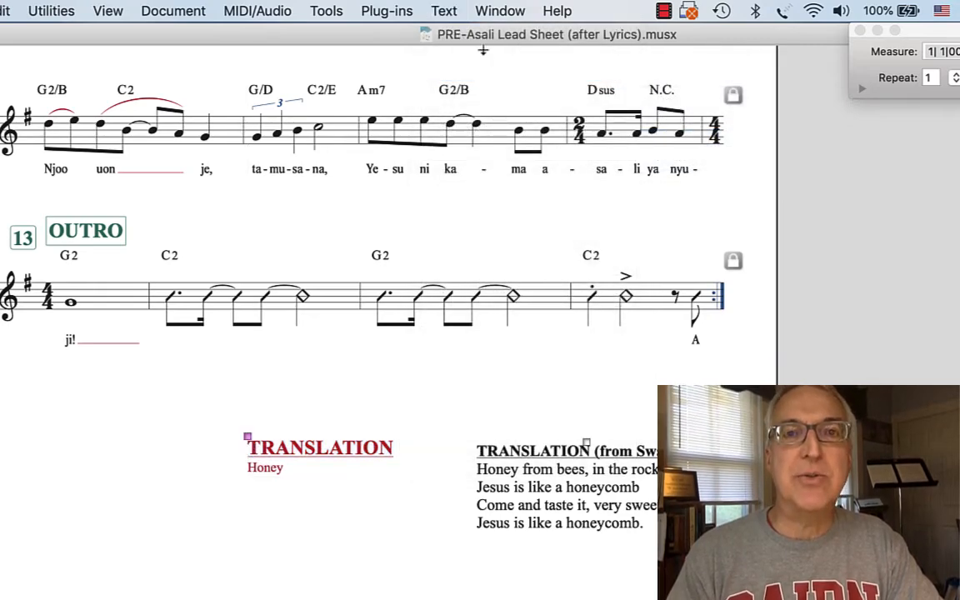
{"action": "left_click", "coordinate": [444, 11]}
{"action": "mouse_move", "coordinate": [478, 290]}
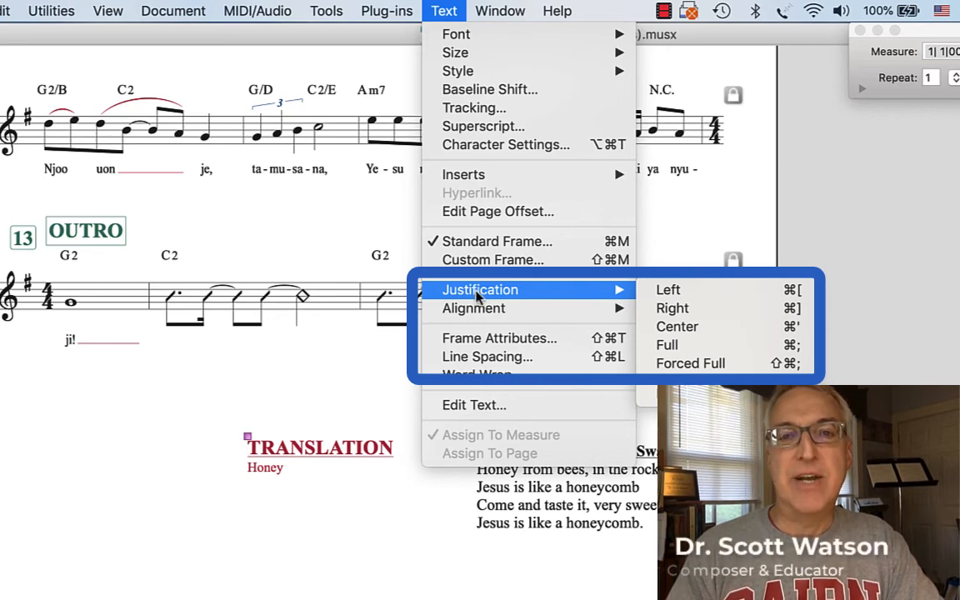
{"action": "left_click", "coordinate": [321, 421]}
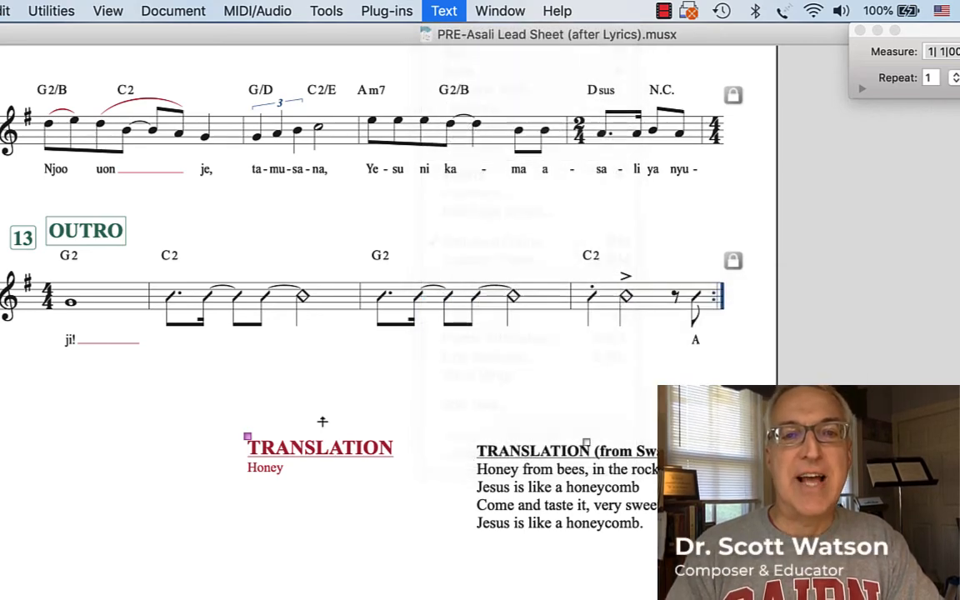
{"action": "left_click_drag", "start_coordinate": [248, 437], "coordinate": [229, 438]}
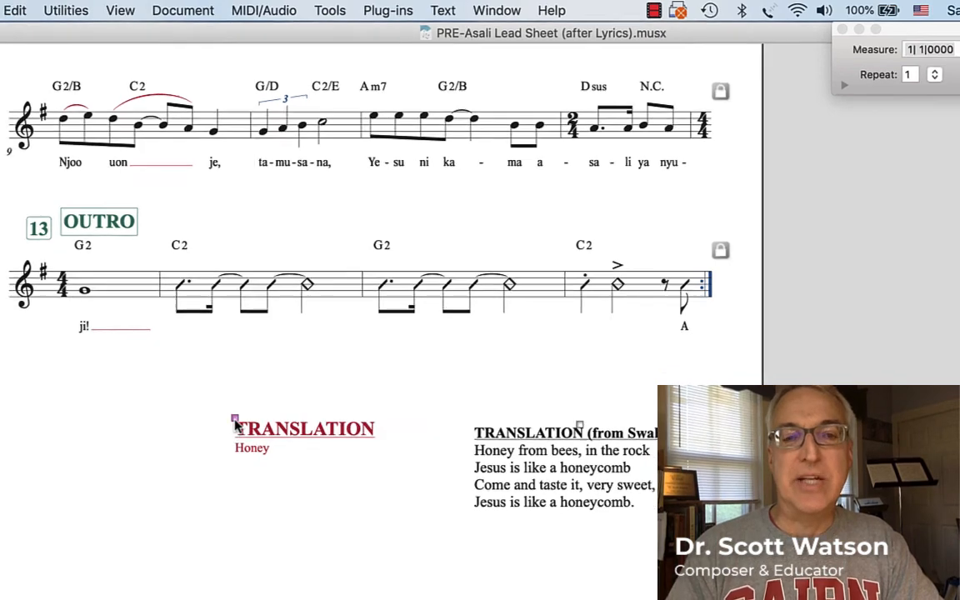